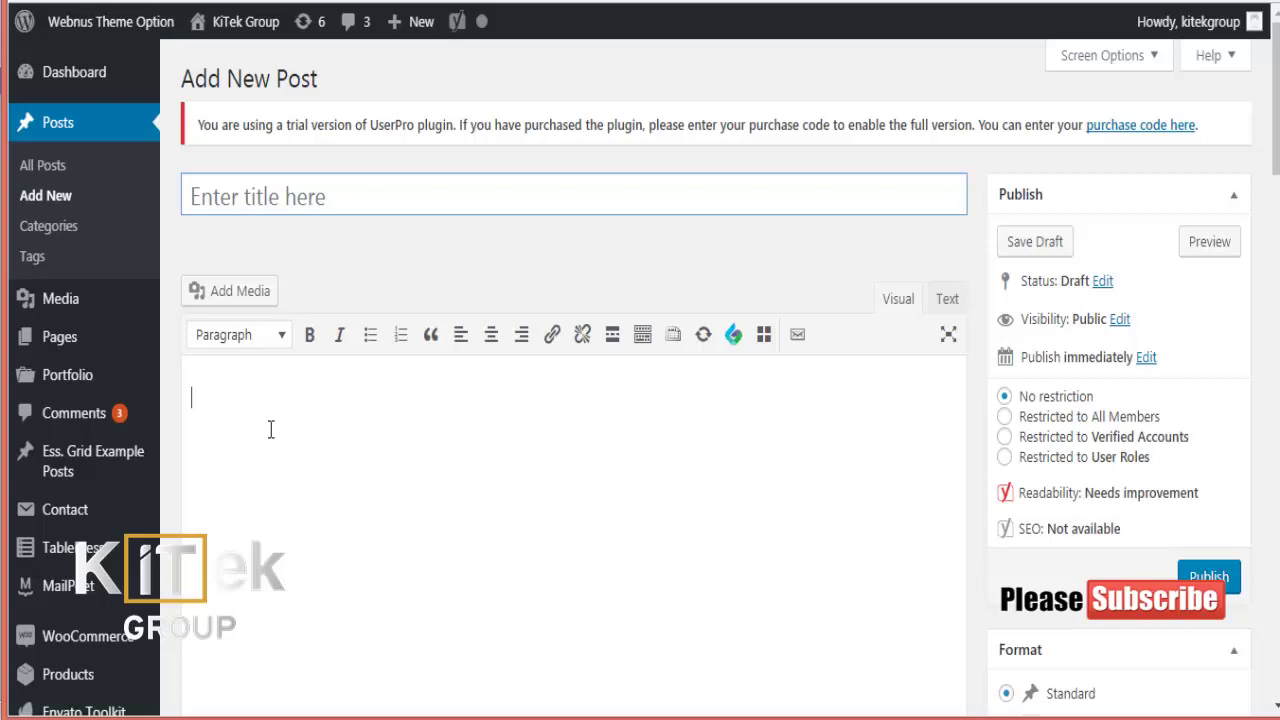
Paste the copied blog article into the body of the new post
{"action": "key", "text": "ctrl+v"}
{"action": "scroll", "coordinate": [486, 403], "scroll_direction": "up", "scroll_amount": 15}
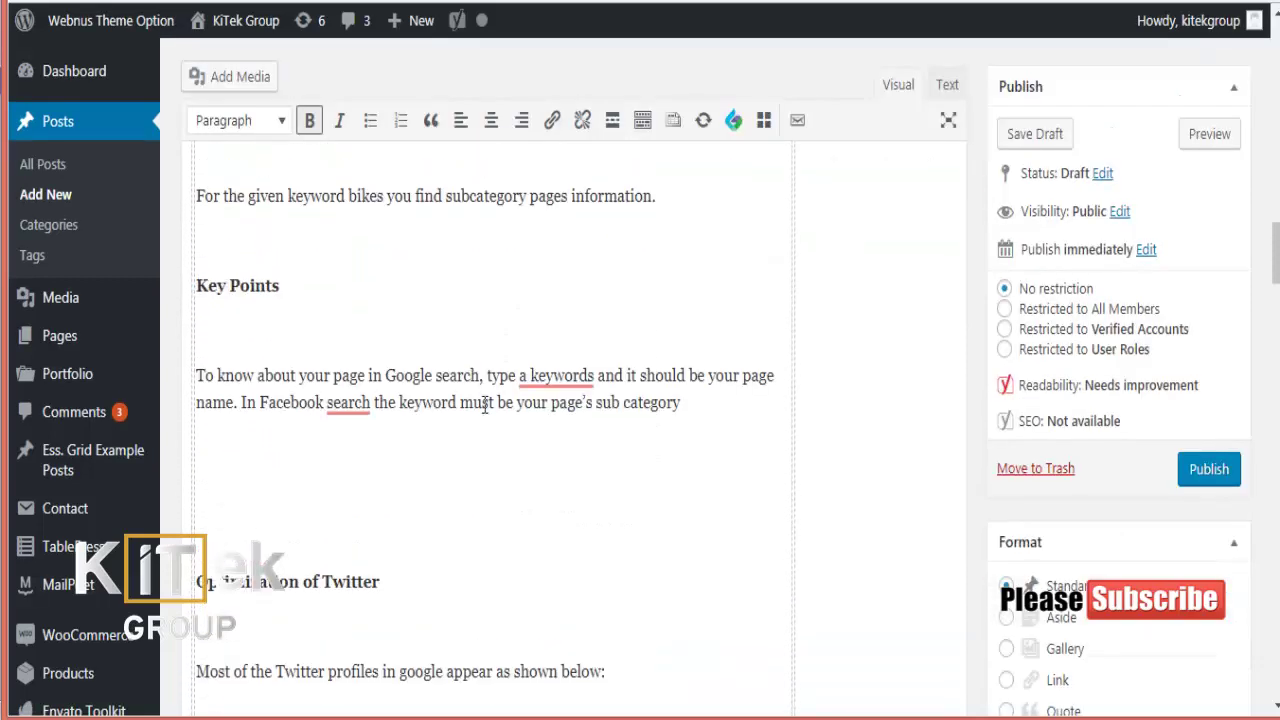
{"action": "scroll", "coordinate": [485, 404], "scroll_direction": "up", "scroll_amount": 5}
{"action": "scroll", "coordinate": [485, 404], "scroll_direction": "up", "scroll_amount": 10}
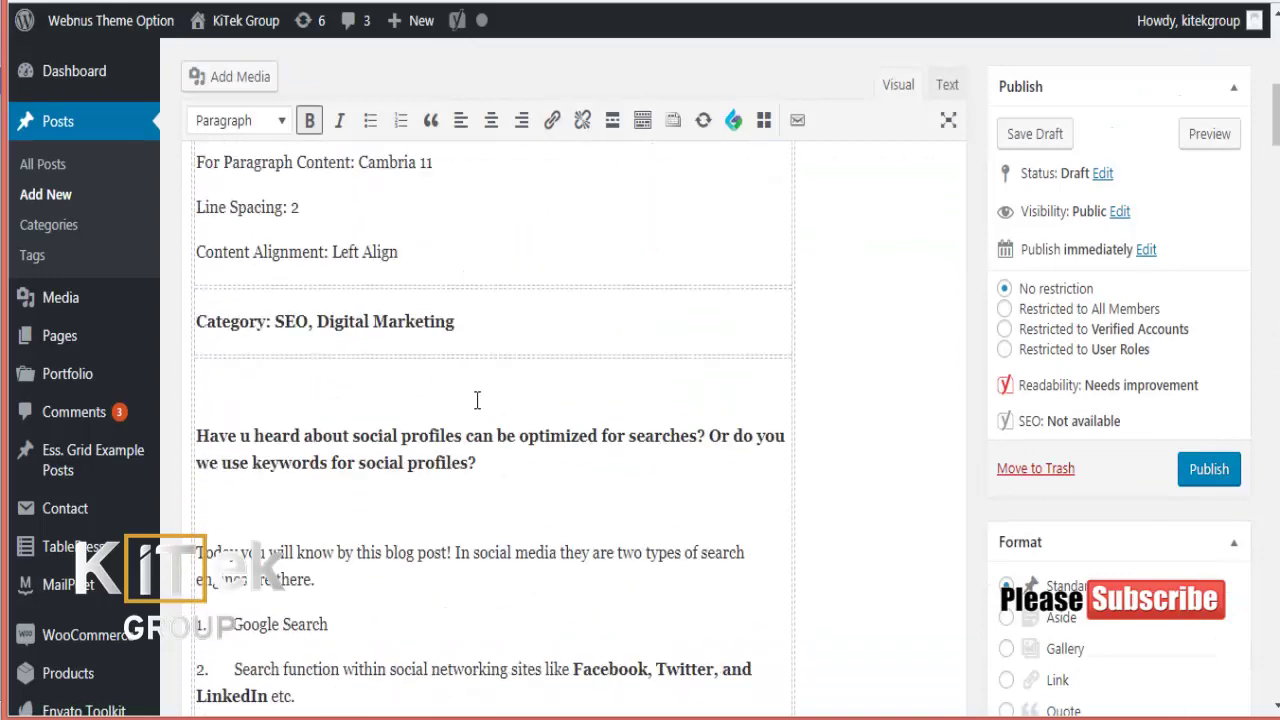
Apply the Grammarly suggestion "Topic: Optimization" in the blog topic line near the start of the article
{"action": "scroll", "coordinate": [717, 342], "scroll_direction": "down", "scroll_amount": 4}
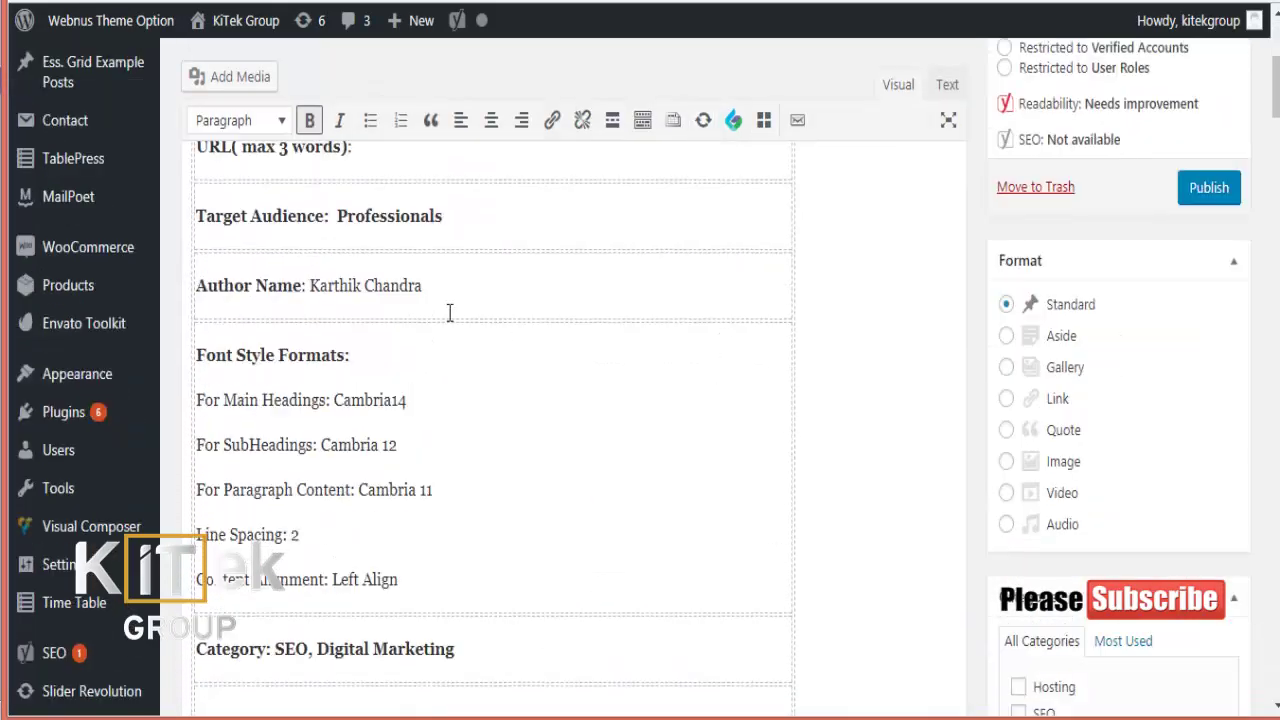
{"action": "scroll", "coordinate": [447, 315], "scroll_direction": "up", "scroll_amount": 3}
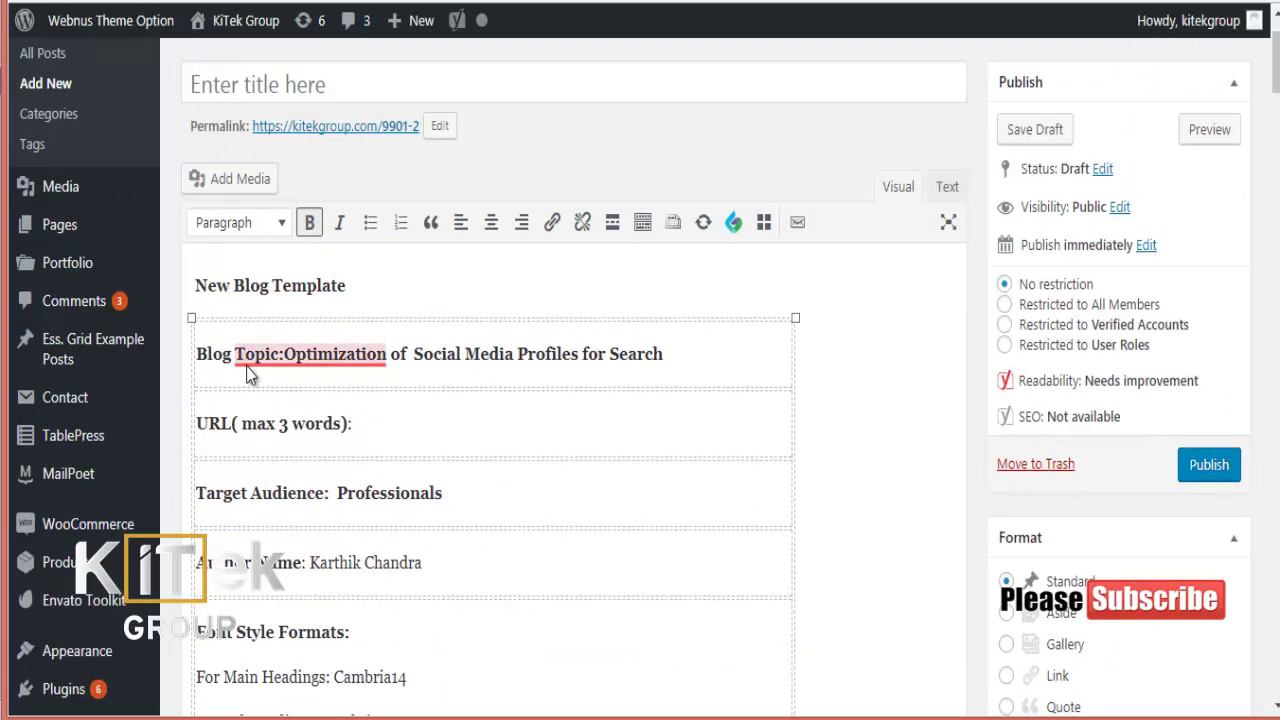
{"action": "mouse_move", "coordinate": [287, 347]}
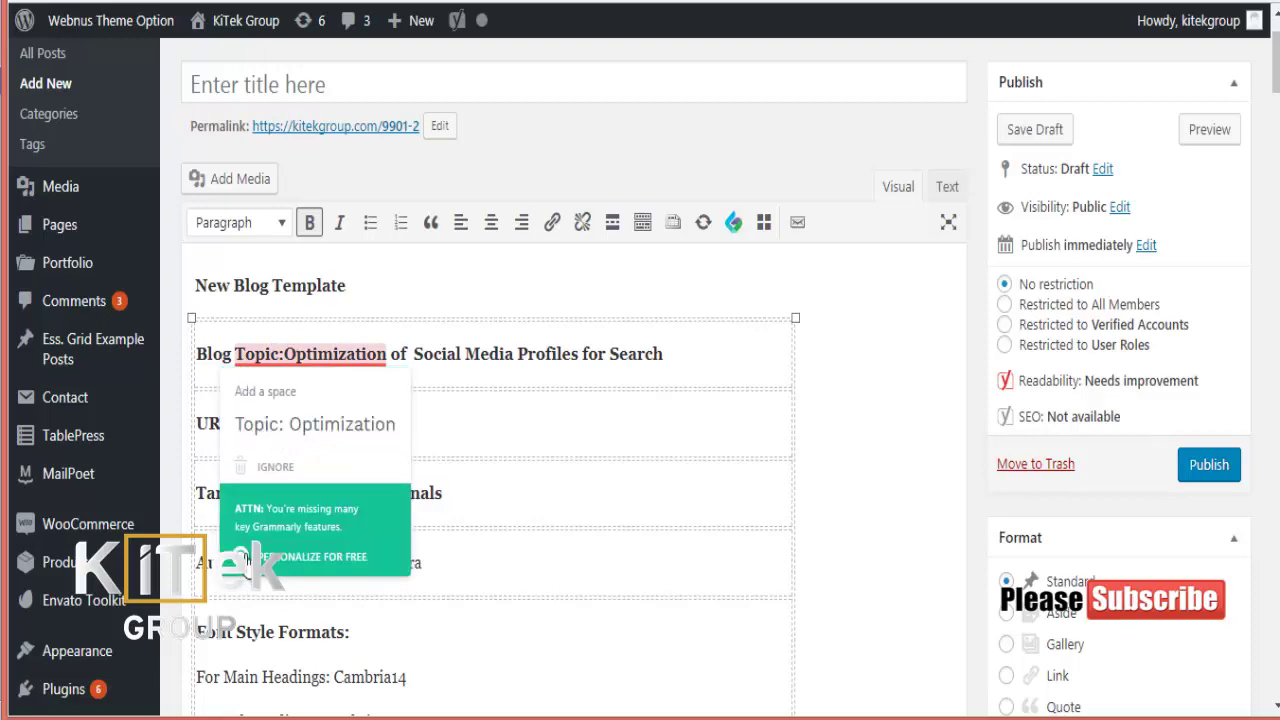
{"action": "left_click", "coordinate": [303, 424]}
Apply the Grammarly corrections "appear" and "KiTek Group company" in the opening lines of the Facebook page section
{"action": "scroll", "coordinate": [303, 413], "scroll_direction": "down", "scroll_amount": 10}
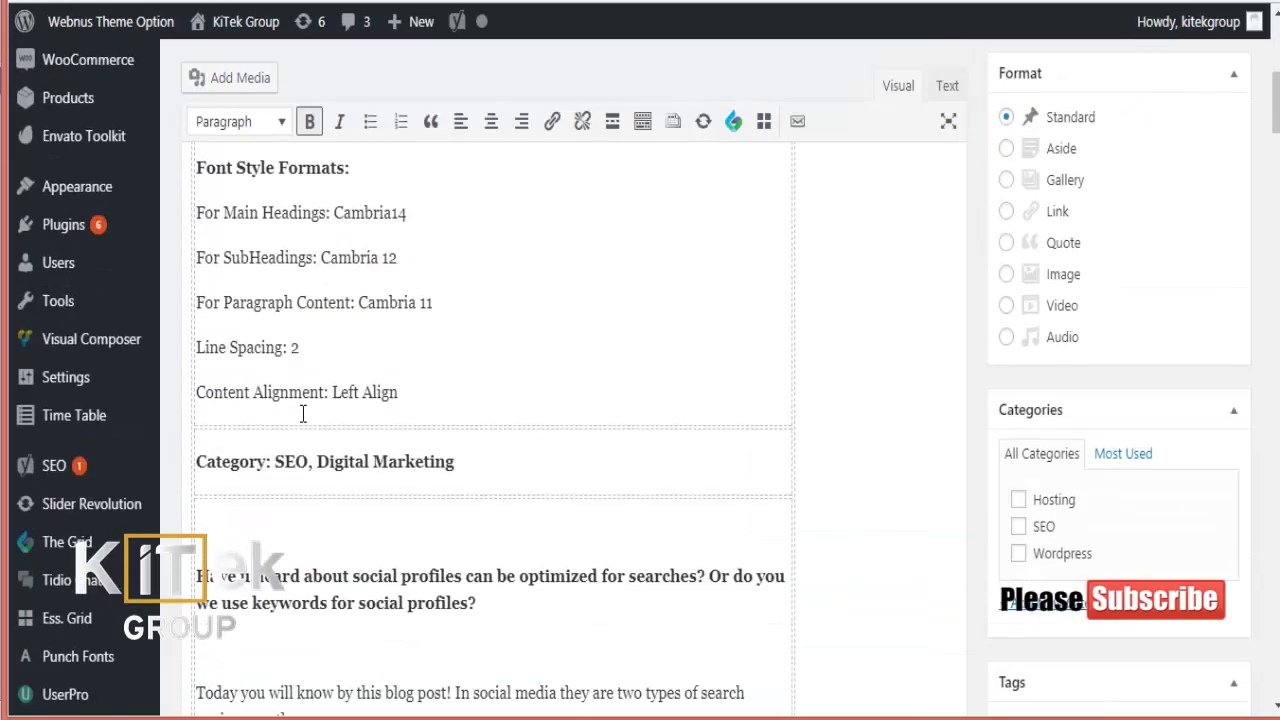
{"action": "scroll", "coordinate": [303, 413], "scroll_direction": "down", "scroll_amount": 4}
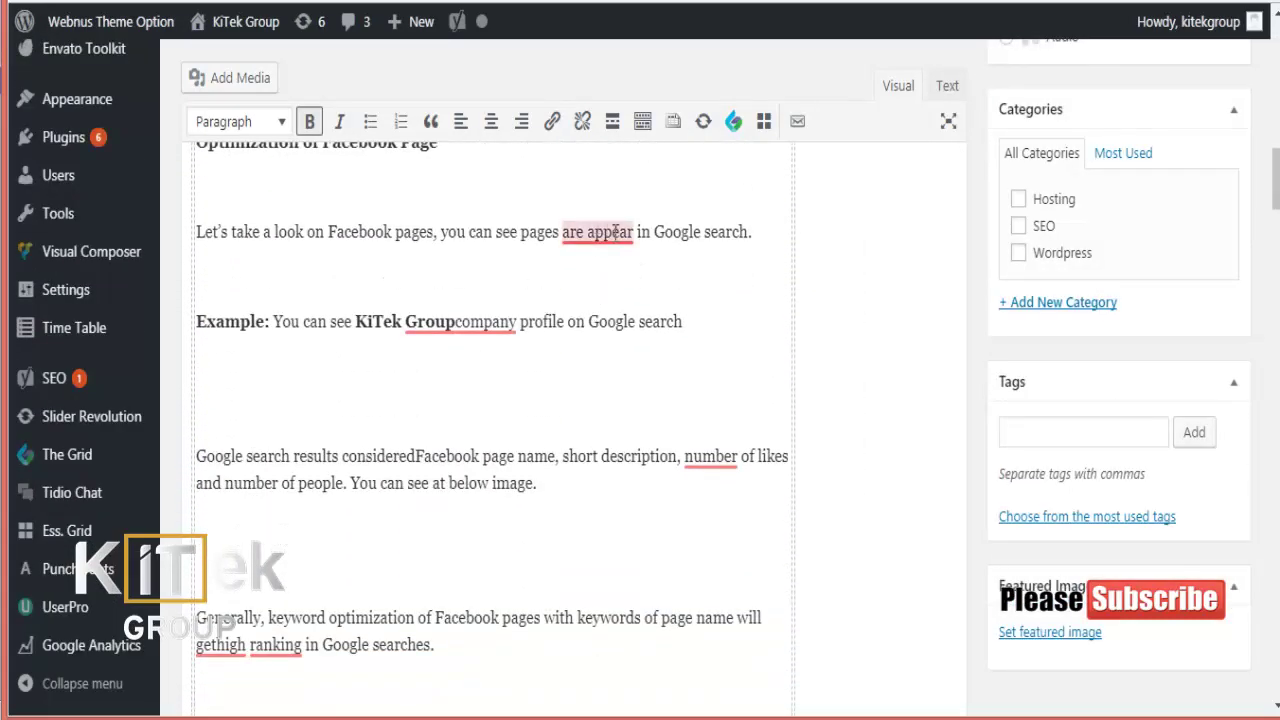
{"action": "mouse_move", "coordinate": [615, 231]}
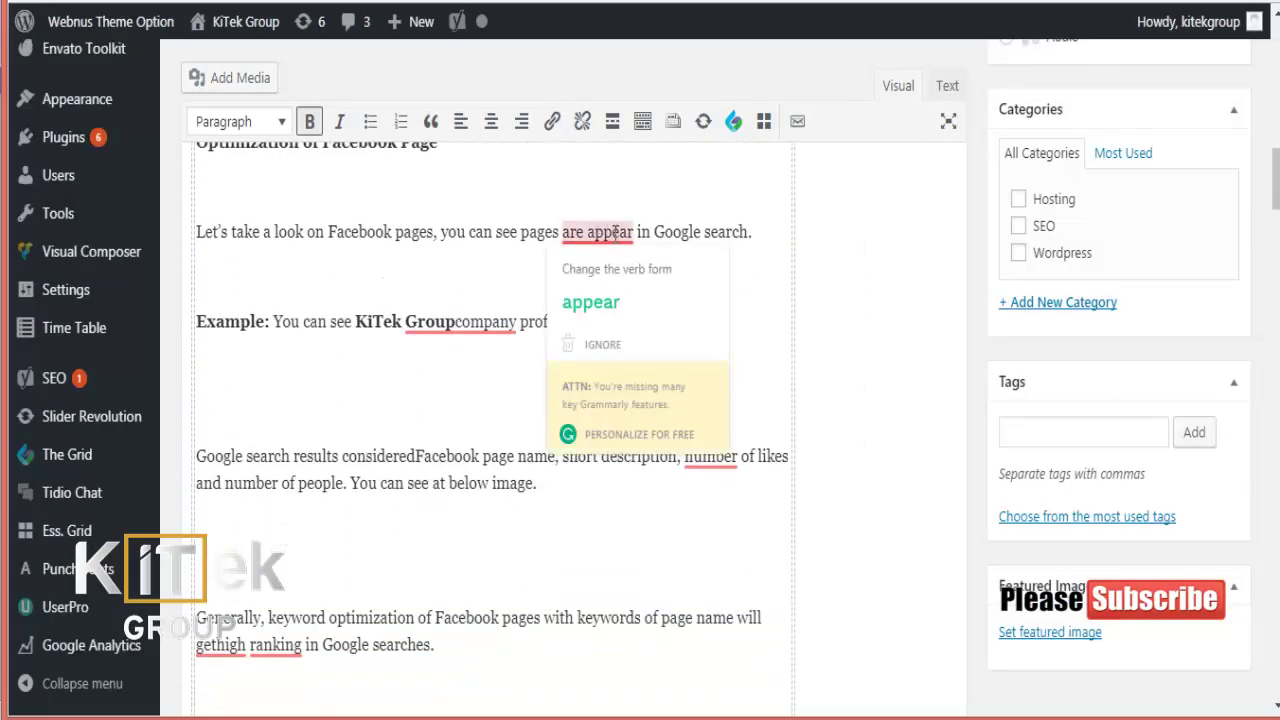
{"action": "left_click", "coordinate": [592, 304]}
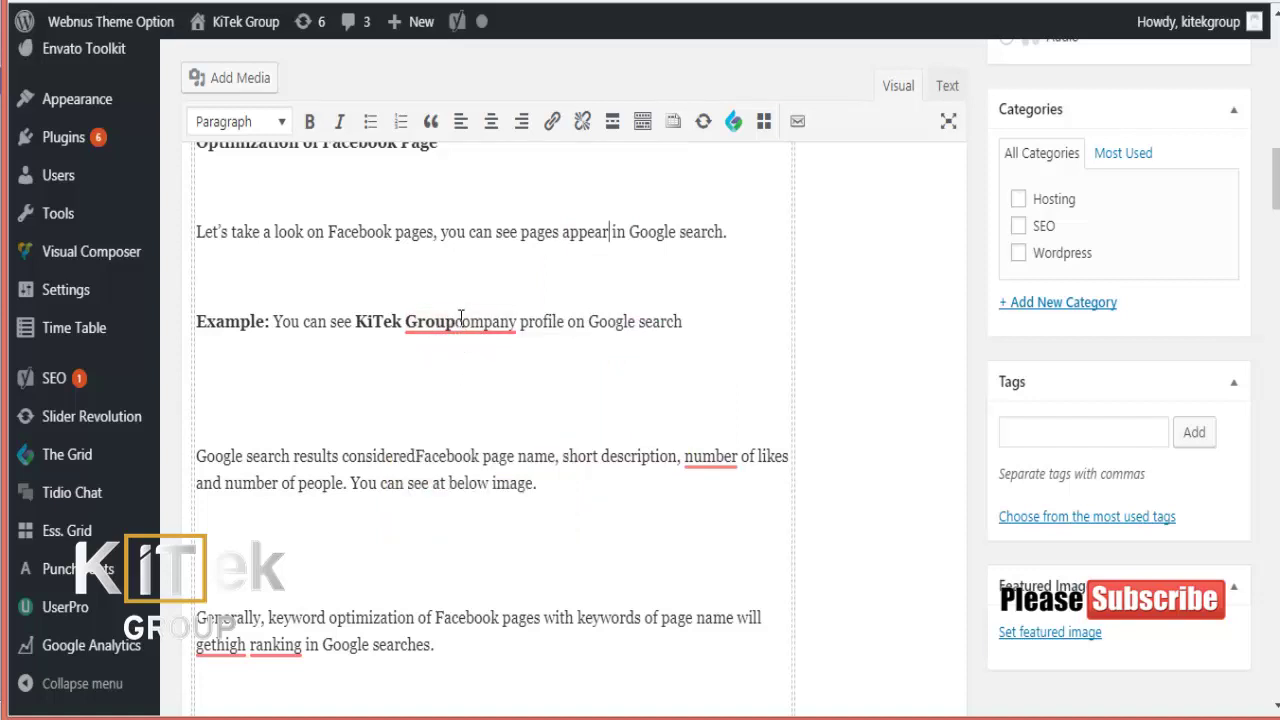
{"action": "mouse_move", "coordinate": [460, 318]}
{"action": "left_click", "coordinate": [463, 372]}
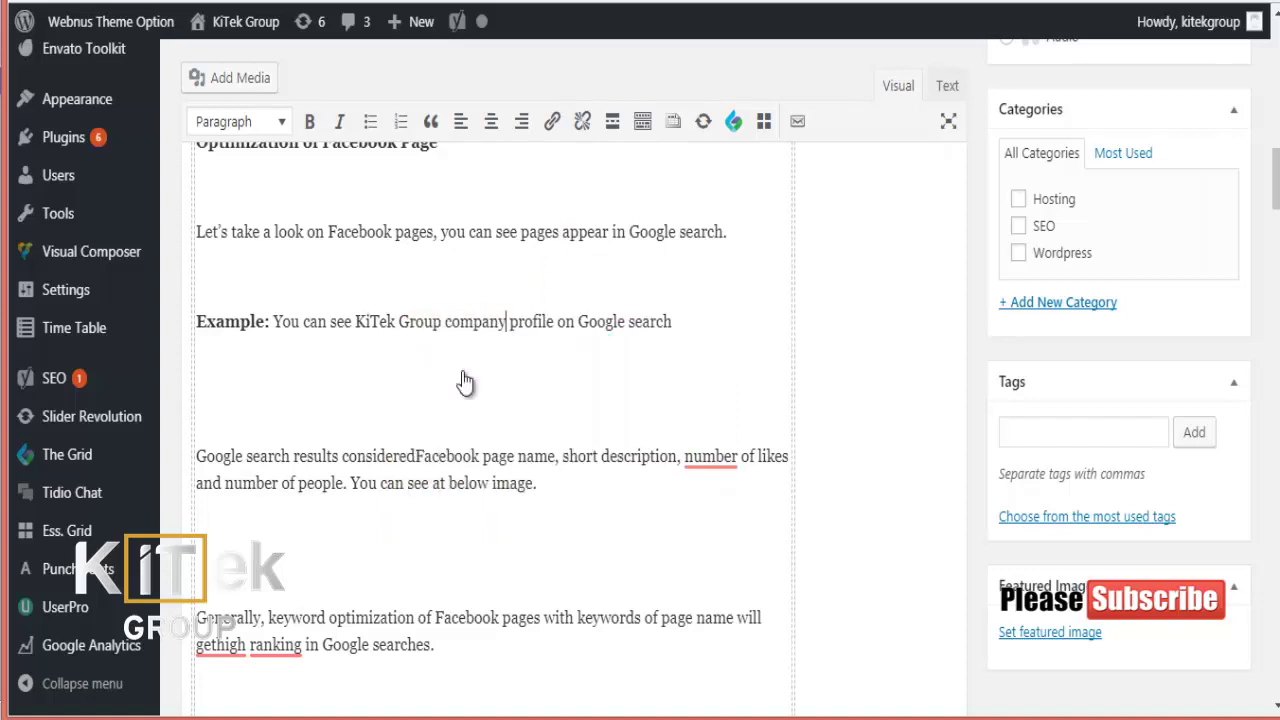
Accept "a number" for the likes phrase and "get high" in the keyword ranking sentence of the Facebook section
{"action": "scroll", "coordinate": [463, 372], "scroll_direction": "down", "scroll_amount": 3}
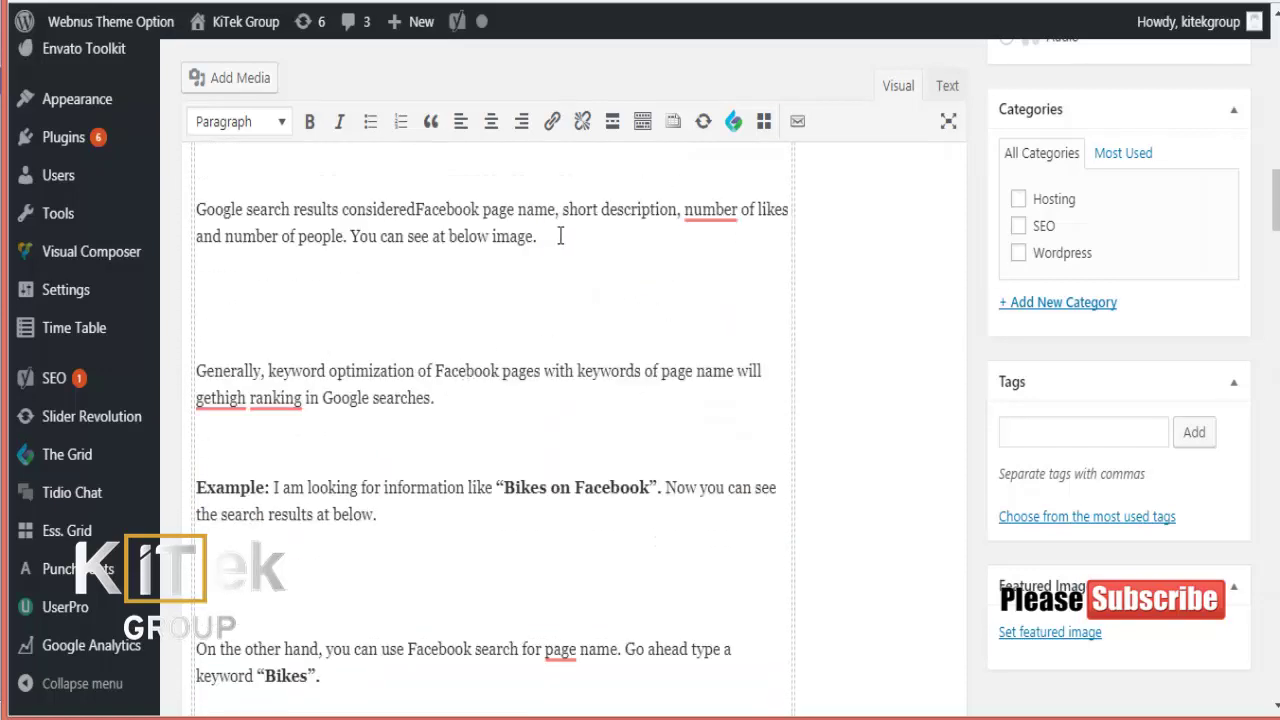
{"action": "mouse_move", "coordinate": [702, 214]}
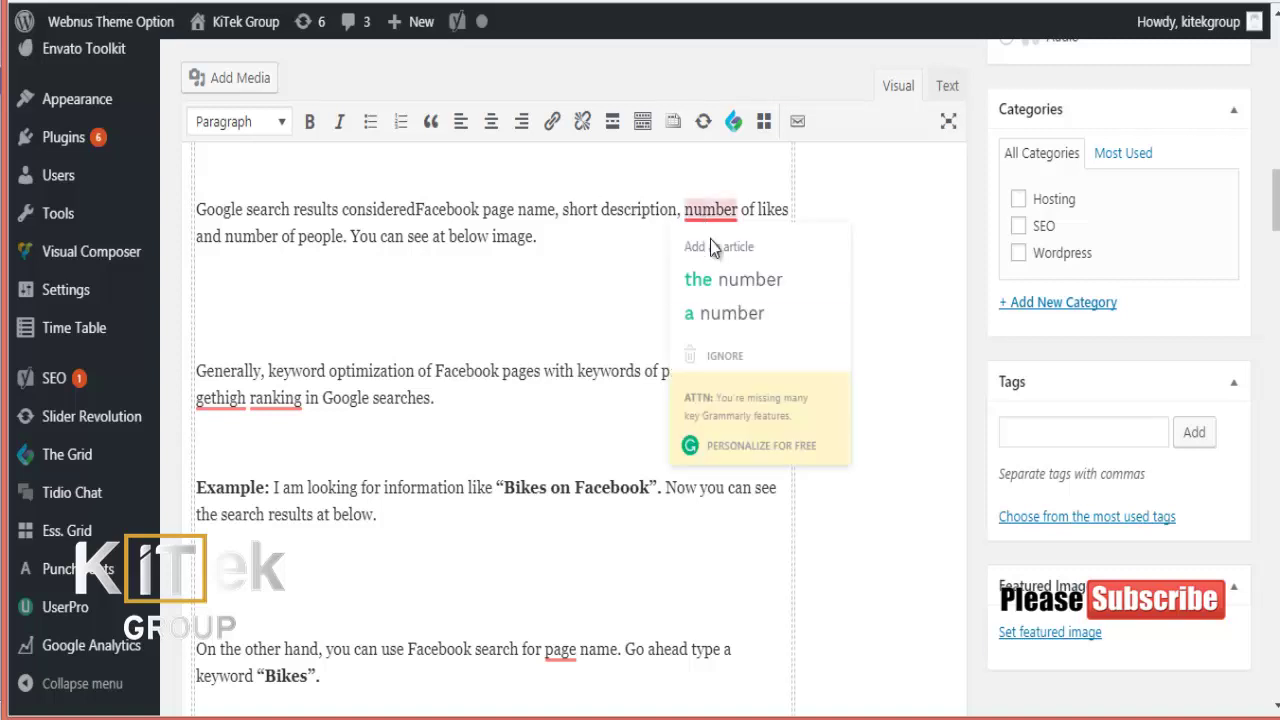
{"action": "left_click", "coordinate": [718, 314]}
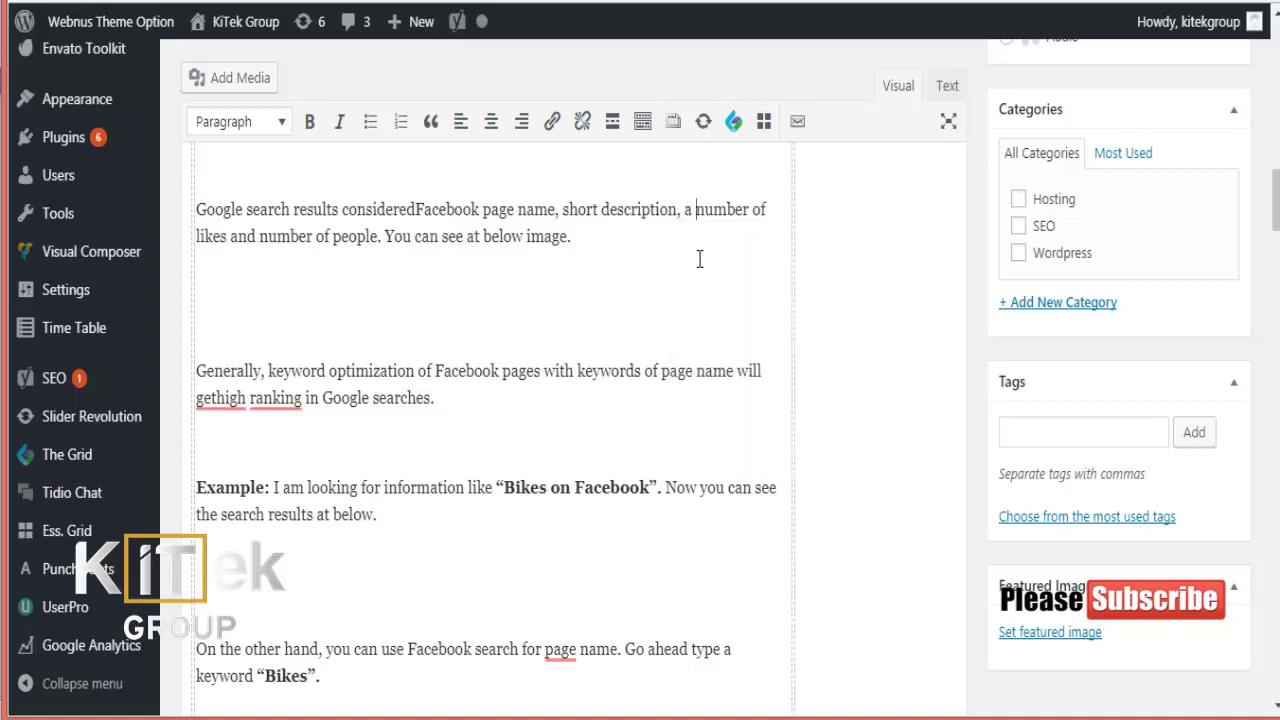
{"action": "scroll", "coordinate": [700, 259], "scroll_direction": "down", "scroll_amount": 2}
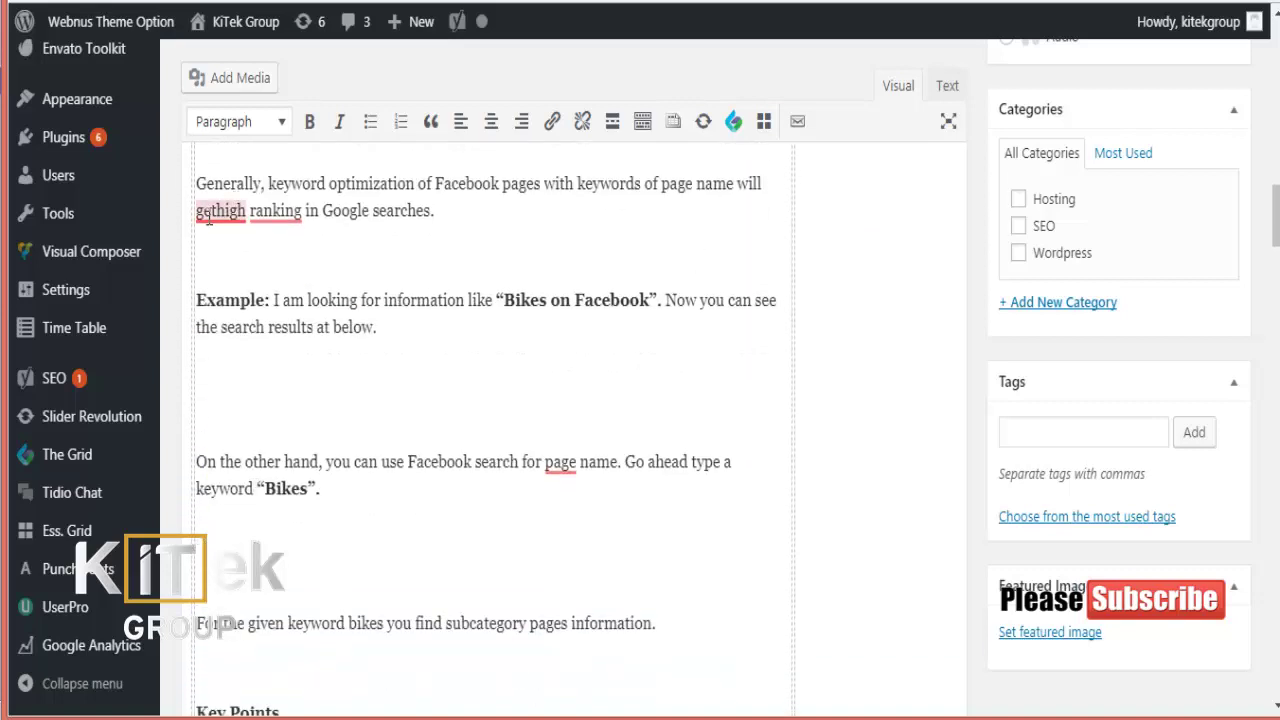
{"action": "mouse_move", "coordinate": [208, 218]}
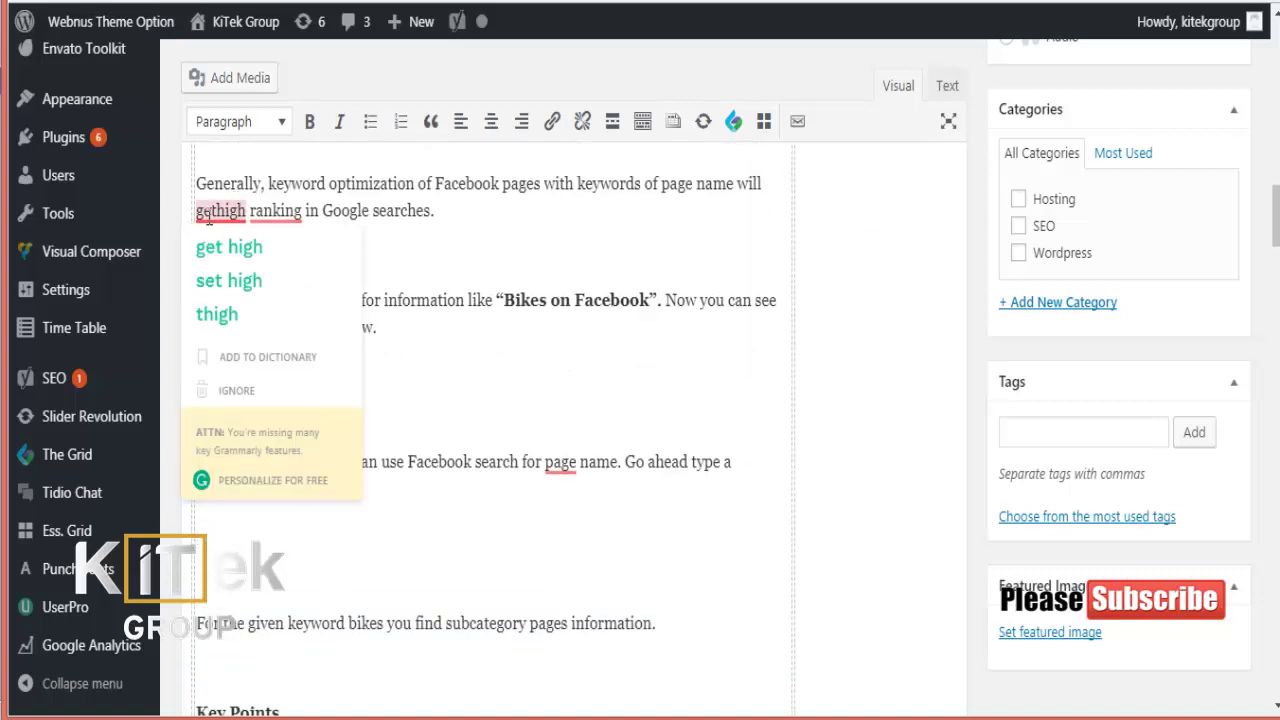
{"action": "left_click", "coordinate": [224, 264]}
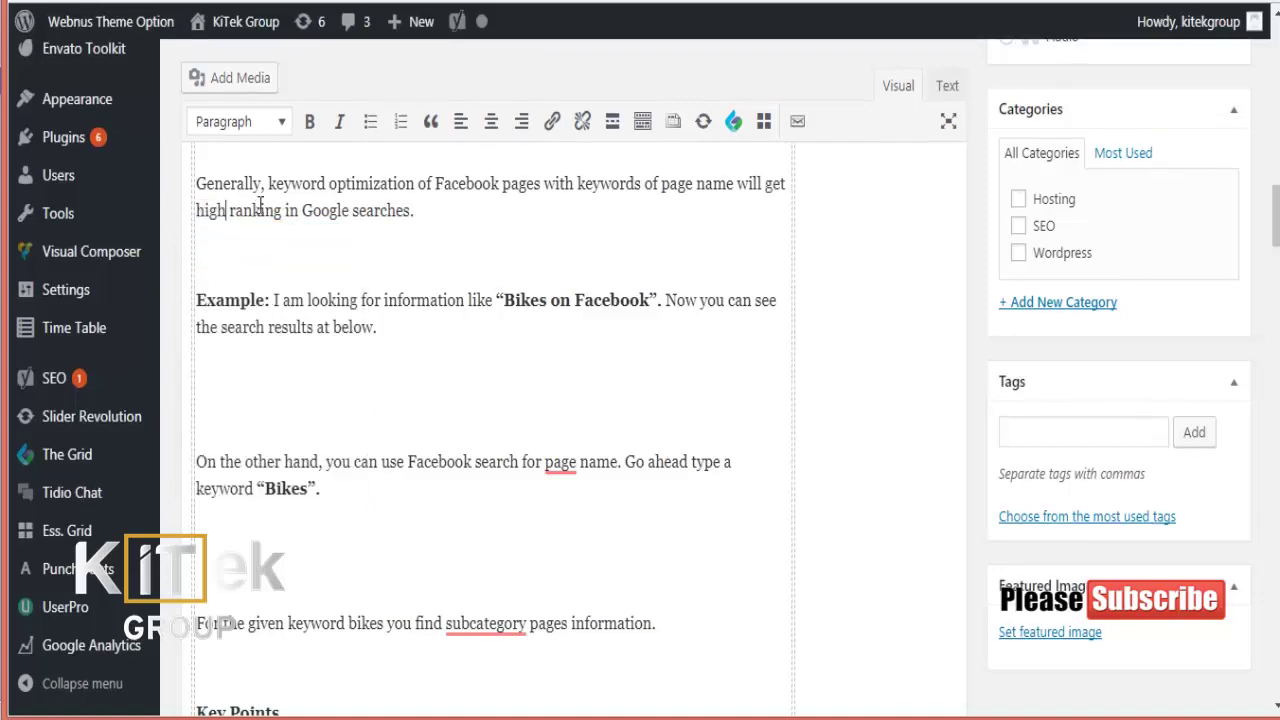
Accept "the page" in the Facebook search sentence and "sub category" in the sentence about the keyword bikes
{"action": "scroll", "coordinate": [433, 388], "scroll_direction": "down", "scroll_amount": 3}
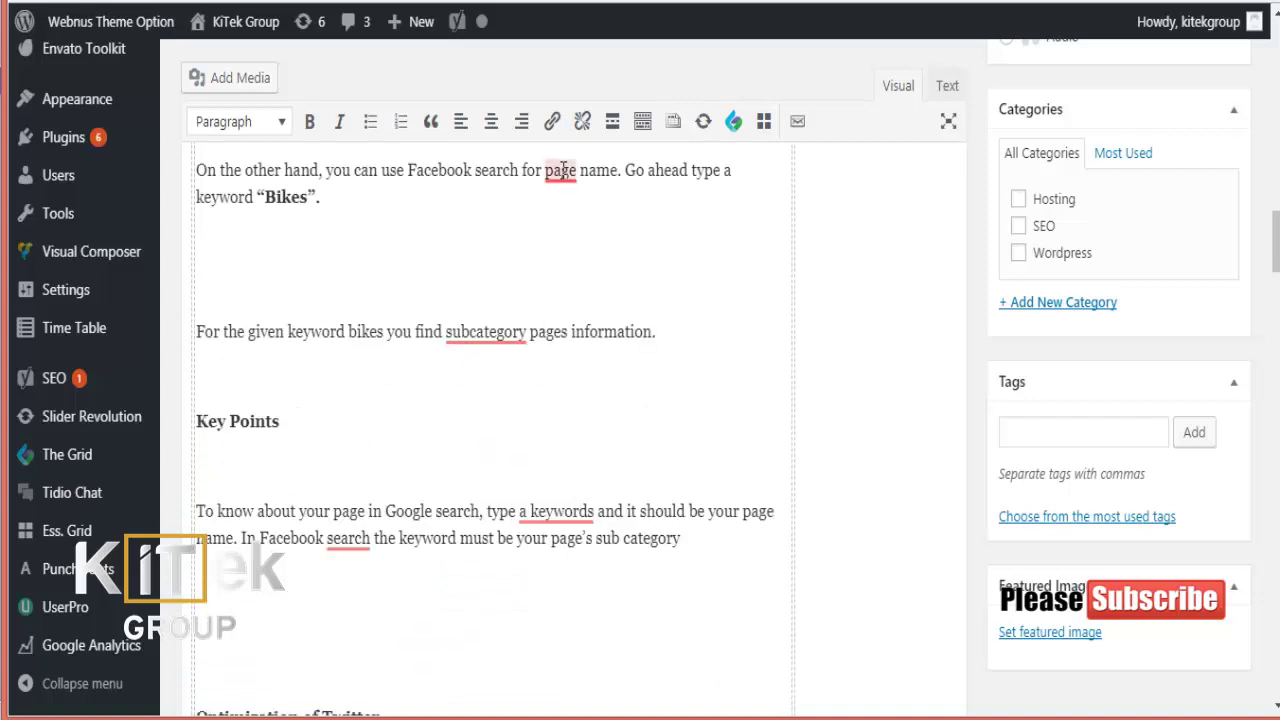
{"action": "left_click", "coordinate": [563, 170]}
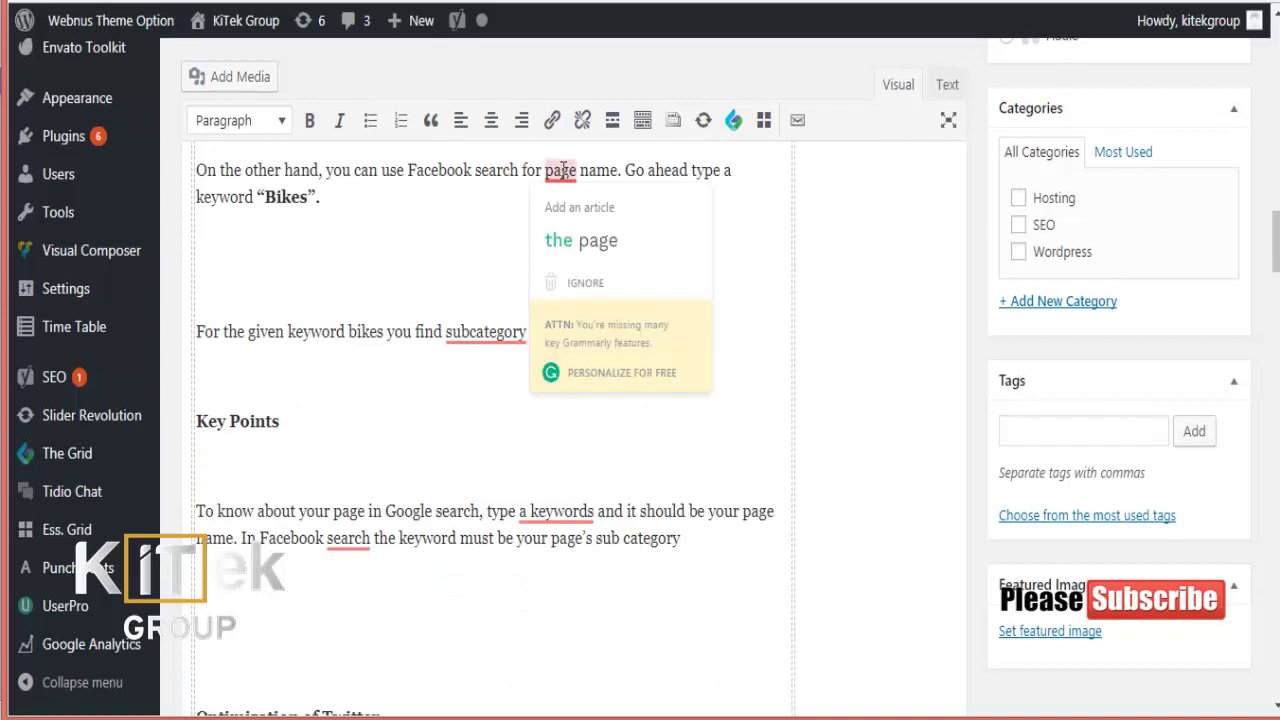
{"action": "left_click", "coordinate": [573, 229]}
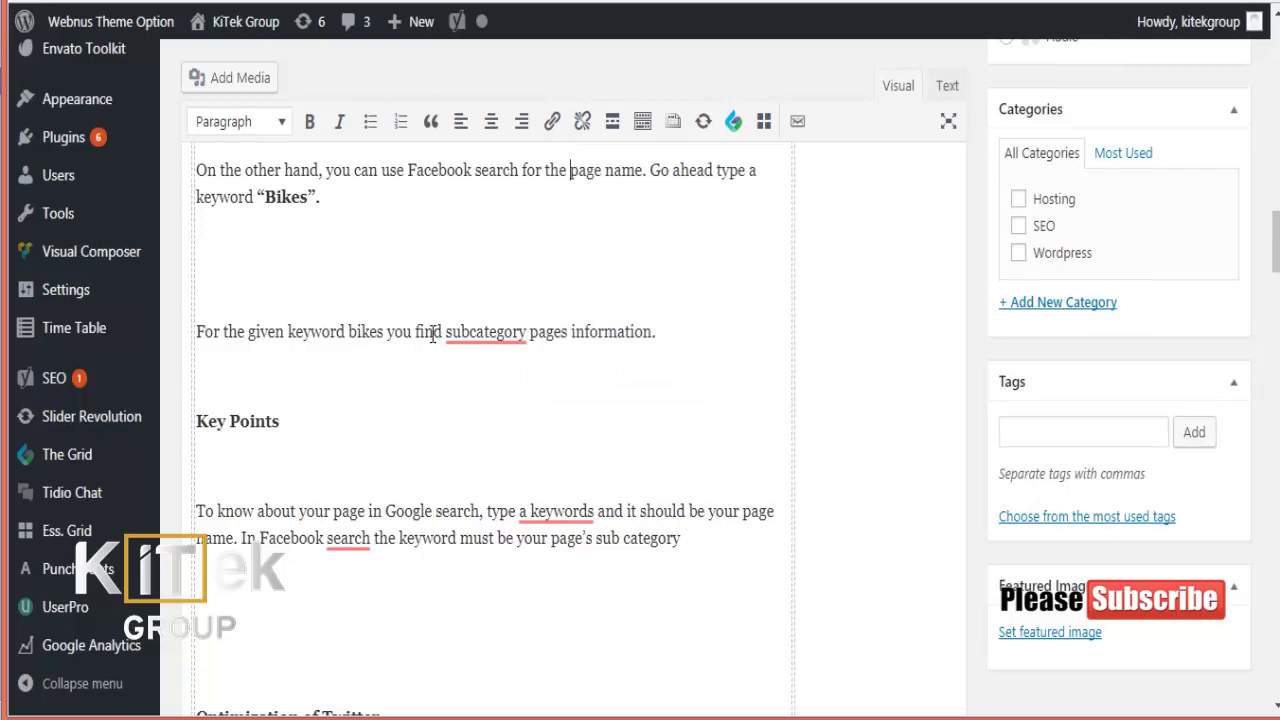
{"action": "left_click", "coordinate": [484, 333]}
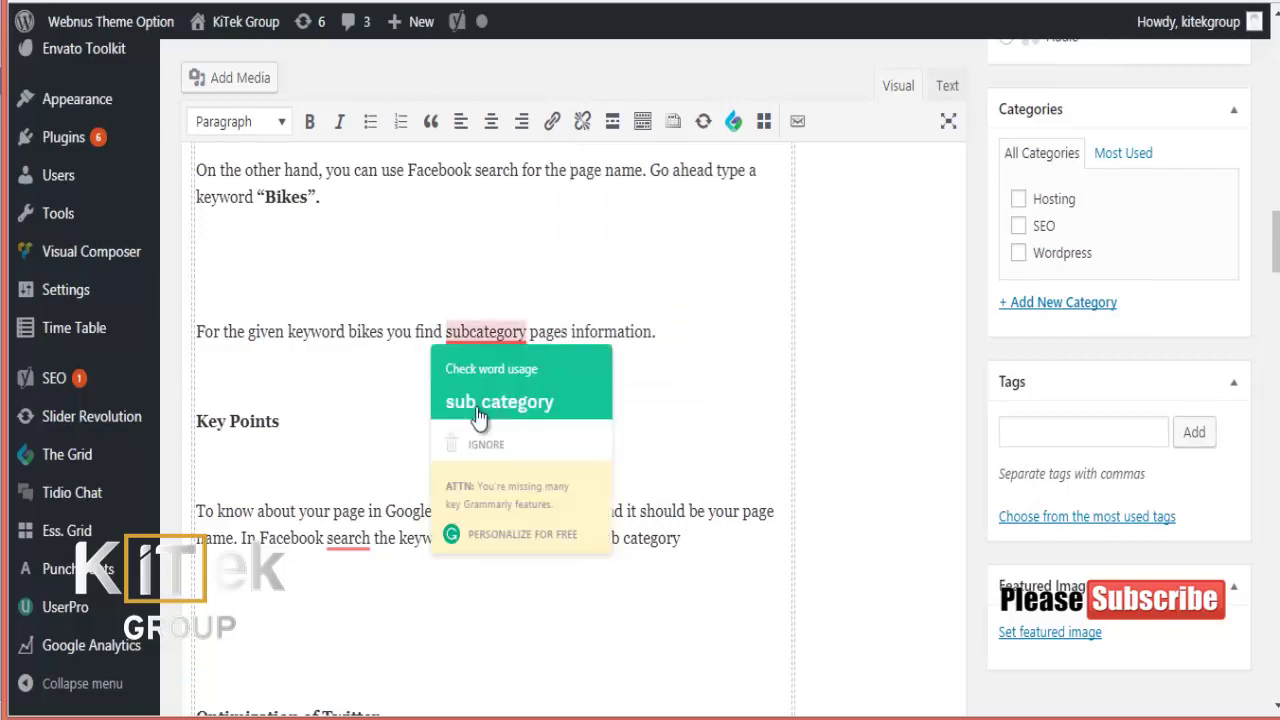
{"action": "left_click", "coordinate": [478, 402]}
In the Facebook Key Points paragraph, accept "keywords" without the article and add a comma after "In Facebook search"
{"action": "scroll", "coordinate": [478, 408], "scroll_direction": "down", "scroll_amount": 4}
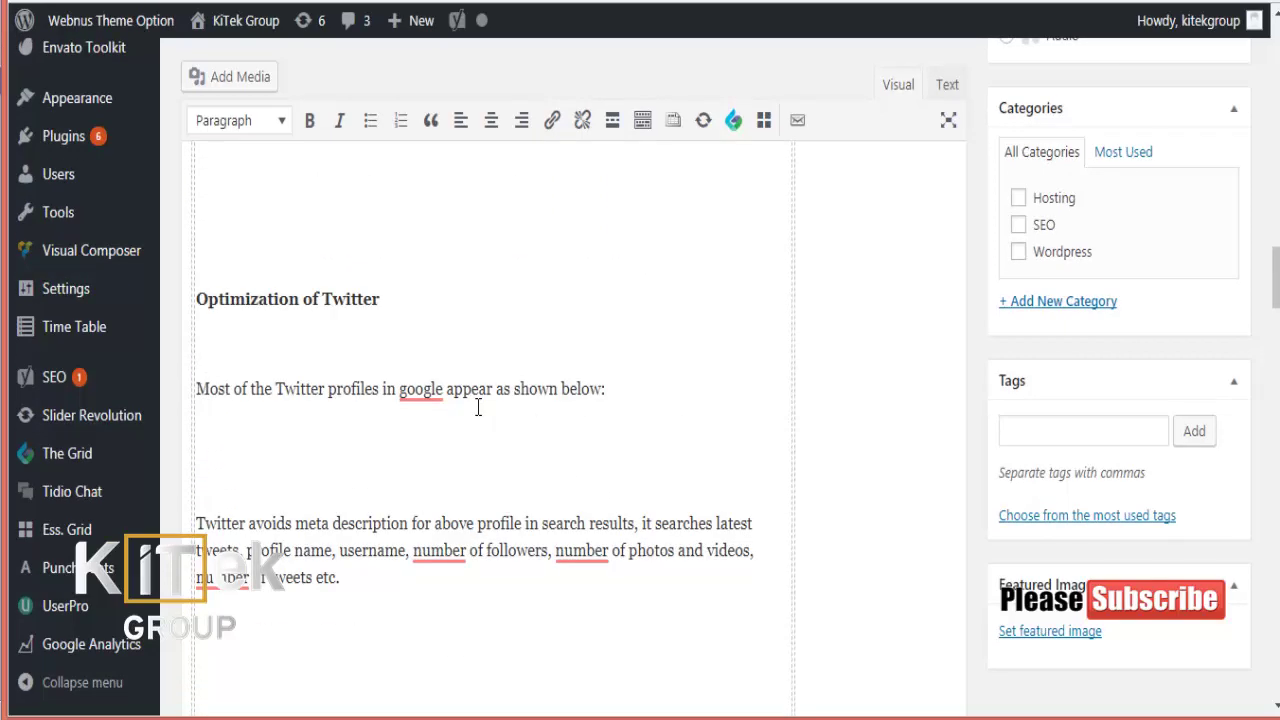
{"action": "scroll", "coordinate": [478, 408], "scroll_direction": "up", "scroll_amount": 3}
{"action": "left_click", "coordinate": [550, 370]}
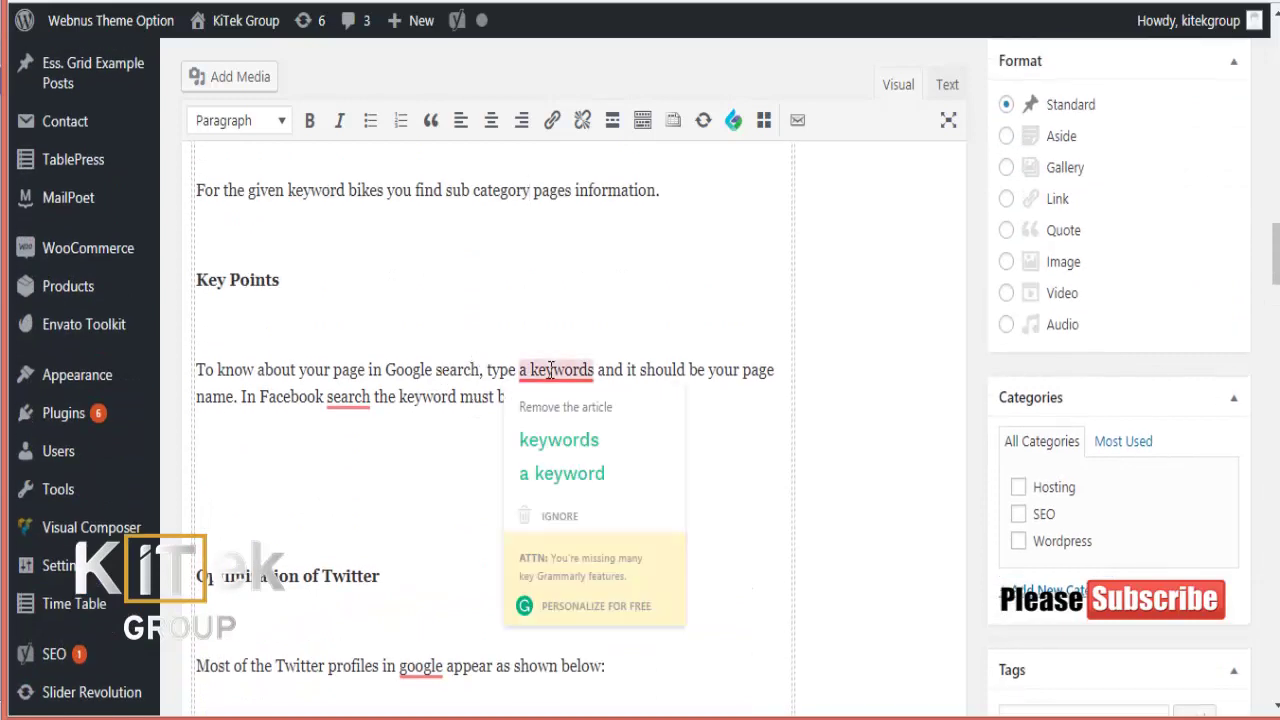
{"action": "left_click", "coordinate": [559, 456]}
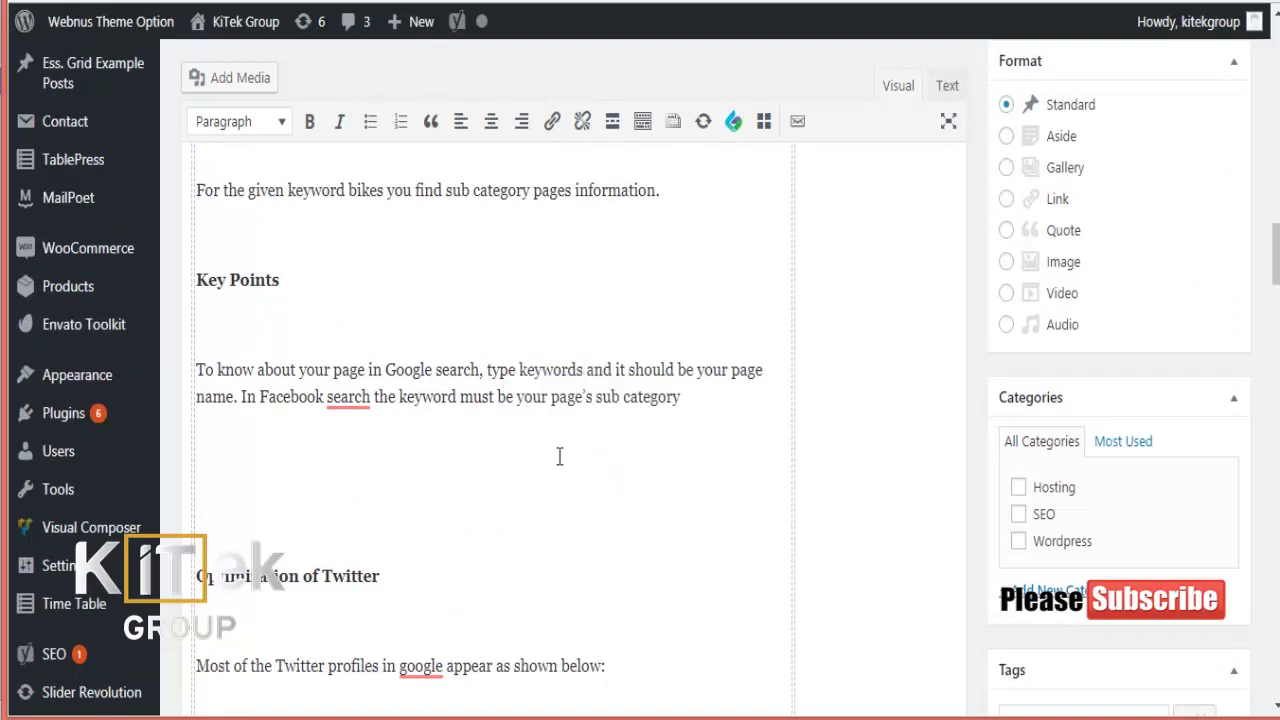
{"action": "scroll", "coordinate": [500, 380], "scroll_direction": "down", "scroll_amount": 3}
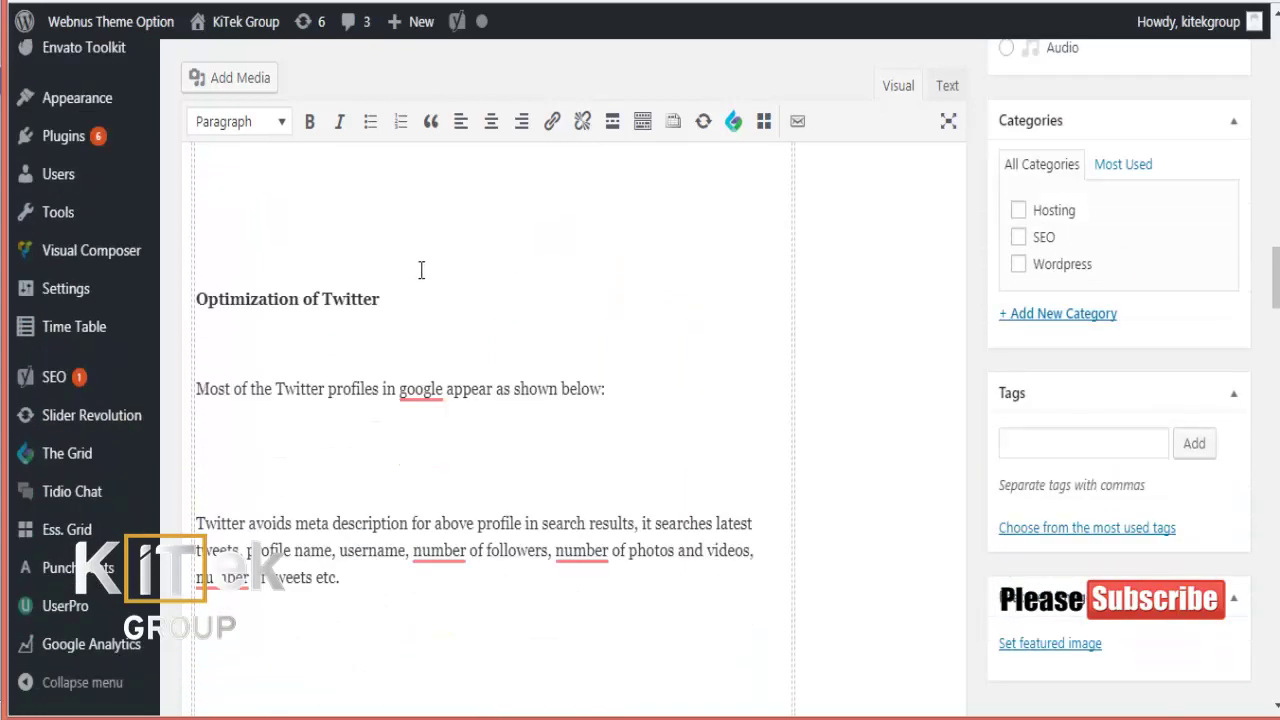
{"action": "scroll", "coordinate": [375, 210], "scroll_direction": "up", "scroll_amount": 2}
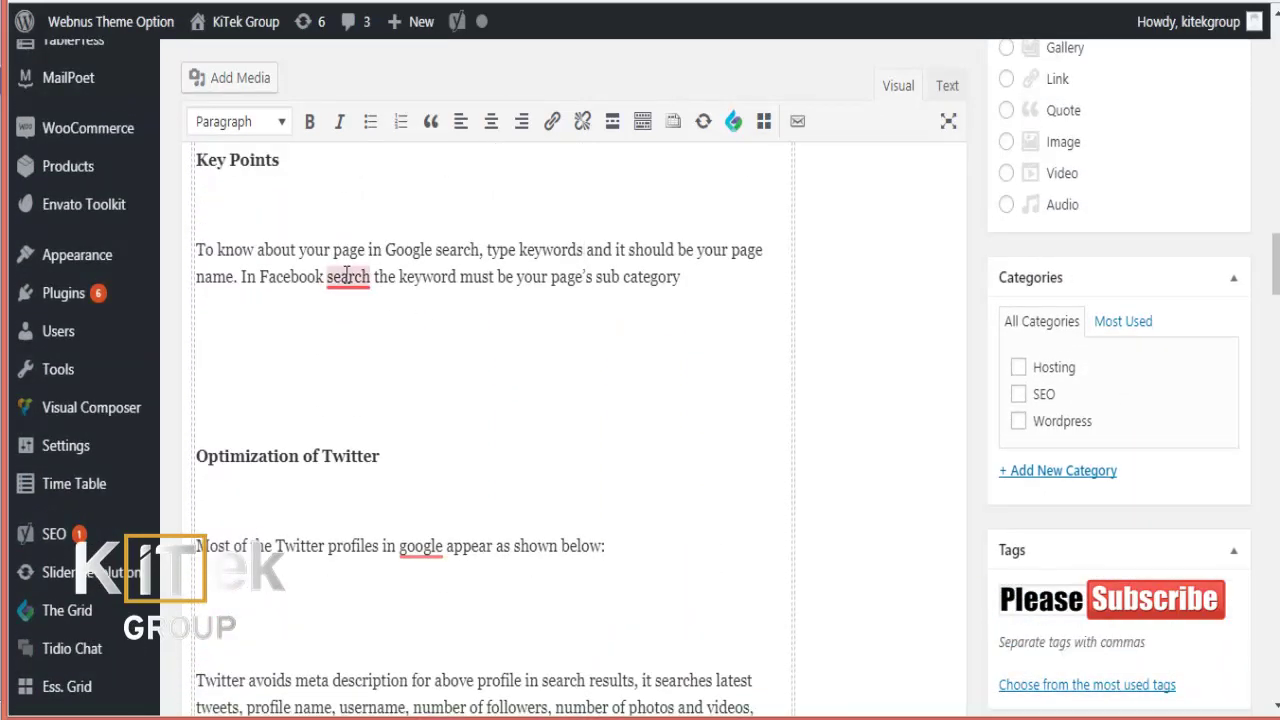
{"action": "left_click", "coordinate": [347, 276]}
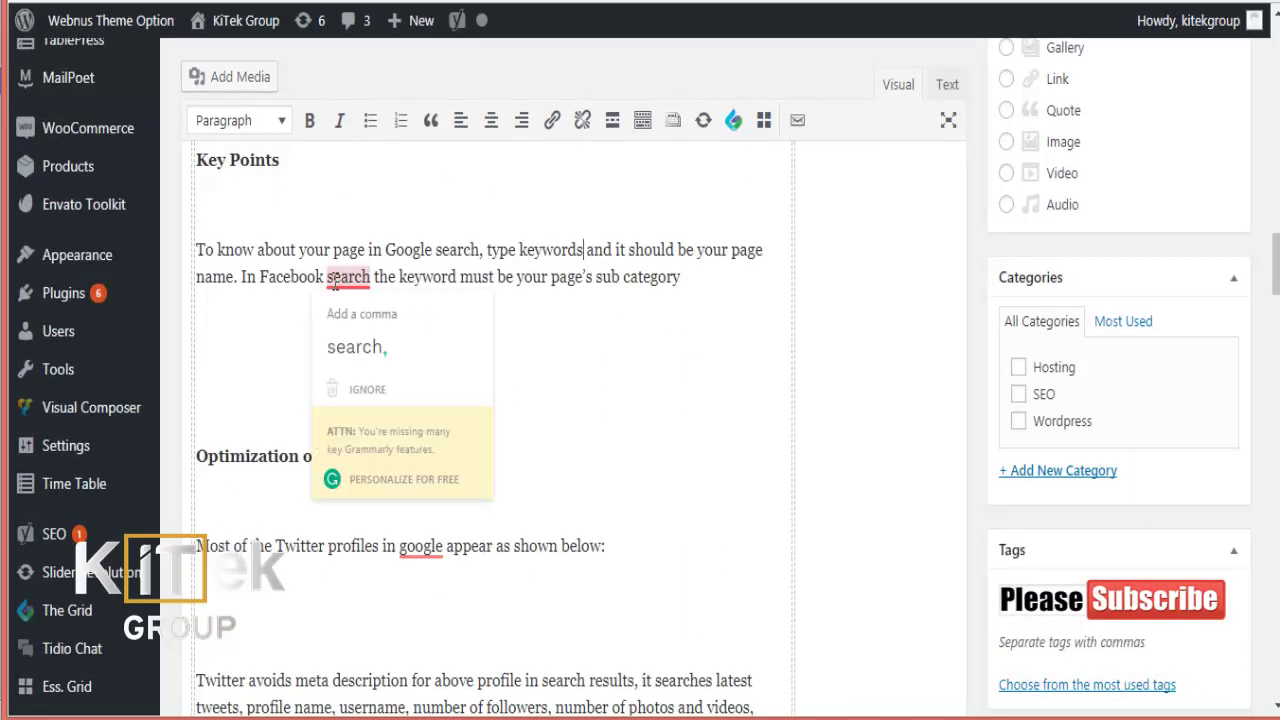
{"action": "left_click", "coordinate": [350, 350]}
In the Twitter section, apply the corrections "Google" for the profiles sentence and "the number" before "of followers"
{"action": "scroll", "coordinate": [349, 348], "scroll_direction": "down", "scroll_amount": 7}
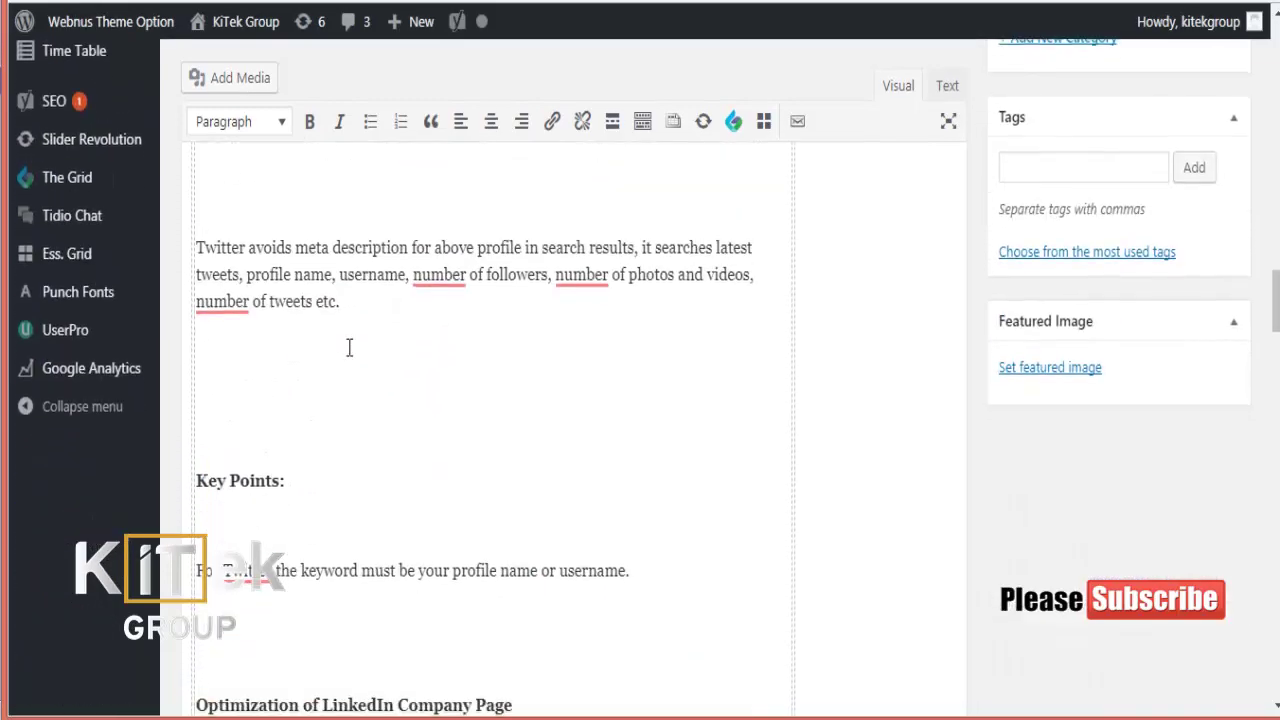
{"action": "scroll", "coordinate": [349, 347], "scroll_direction": "up", "scroll_amount": 4}
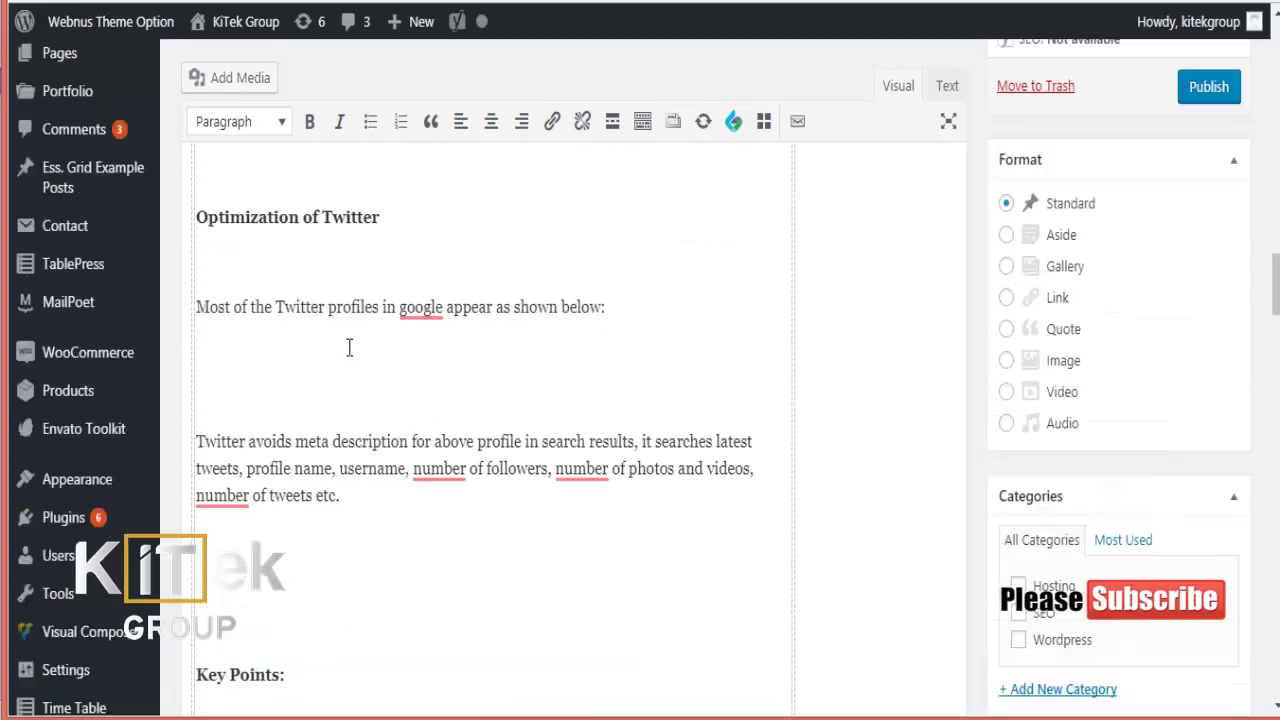
{"action": "left_click", "coordinate": [430, 308]}
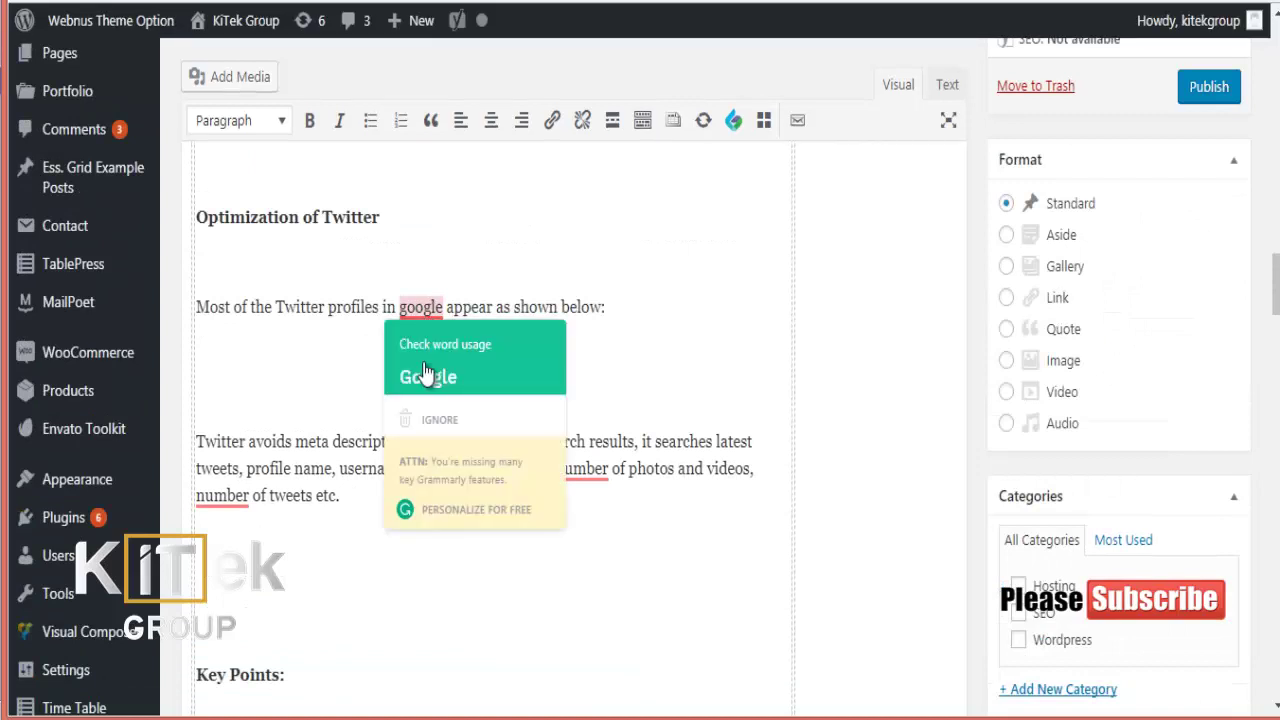
{"action": "left_click", "coordinate": [428, 370]}
{"action": "left_click", "coordinate": [438, 470]}
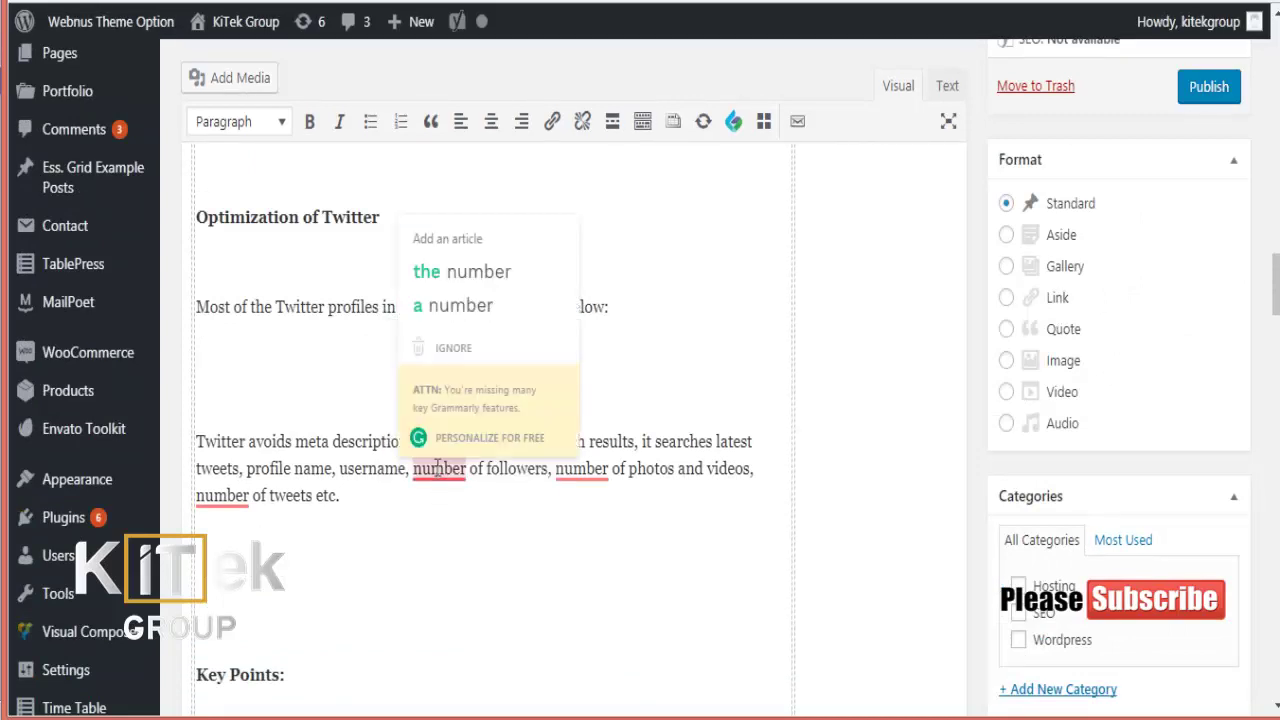
{"action": "left_click", "coordinate": [440, 262]}
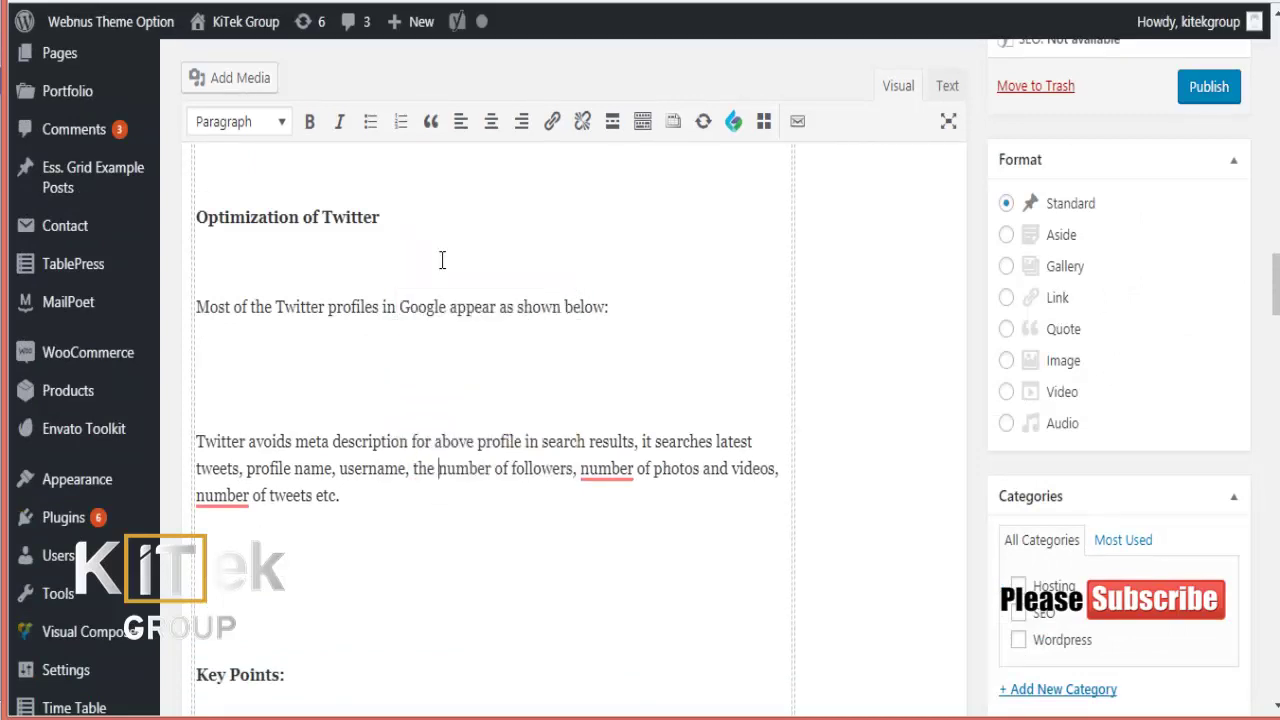
{"action": "left_click", "coordinate": [599, 470]}
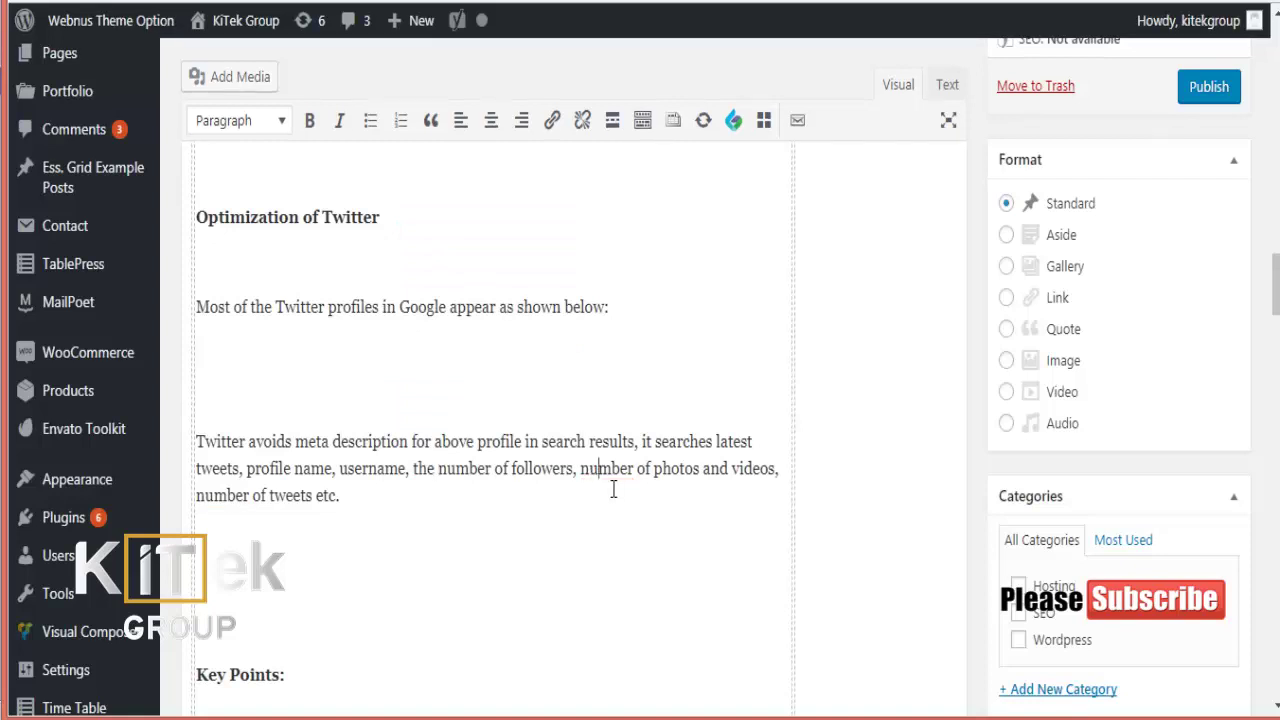
Add the suggested comma after "For Twitter" in the Twitter Key Points sentence
{"action": "scroll", "coordinate": [645, 532], "scroll_direction": "down", "scroll_amount": 3}
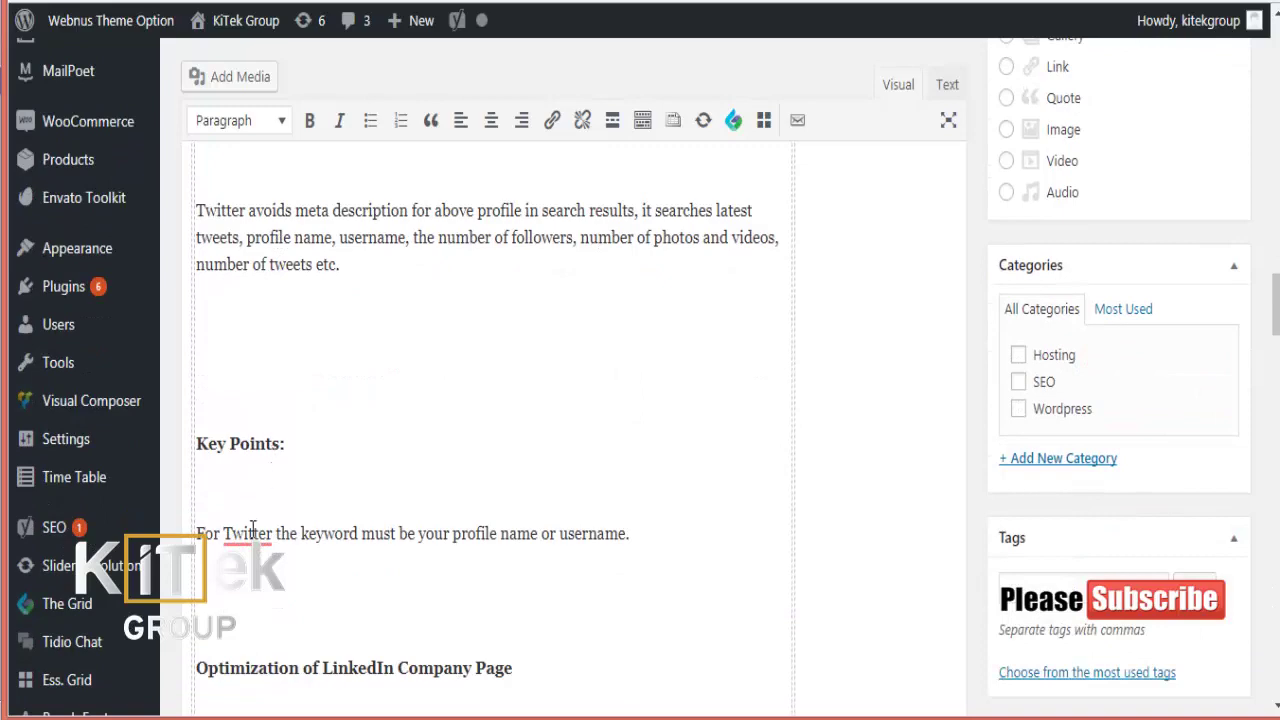
{"action": "mouse_move", "coordinate": [250, 530]}
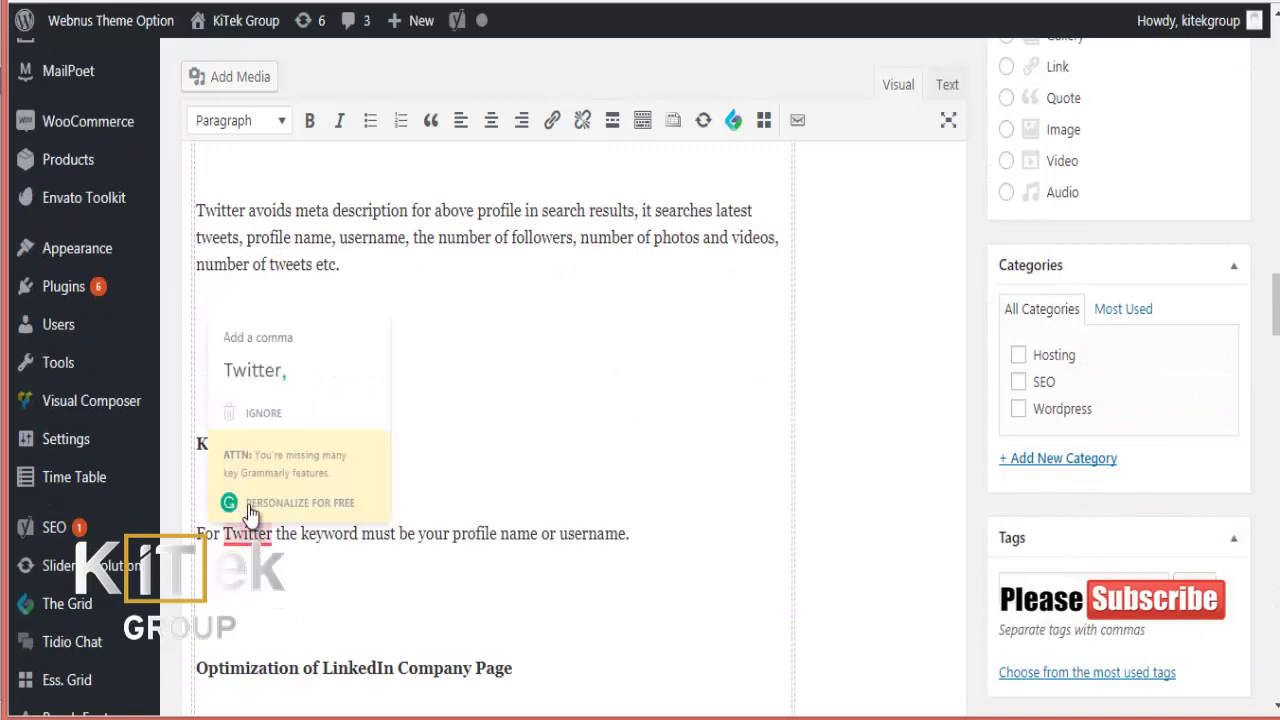
{"action": "left_click", "coordinate": [265, 371]}
{"action": "scroll", "coordinate": [414, 491], "scroll_direction": "down", "scroll_amount": 2}
{"action": "scroll", "coordinate": [414, 491], "scroll_direction": "down", "scroll_amount": 10}
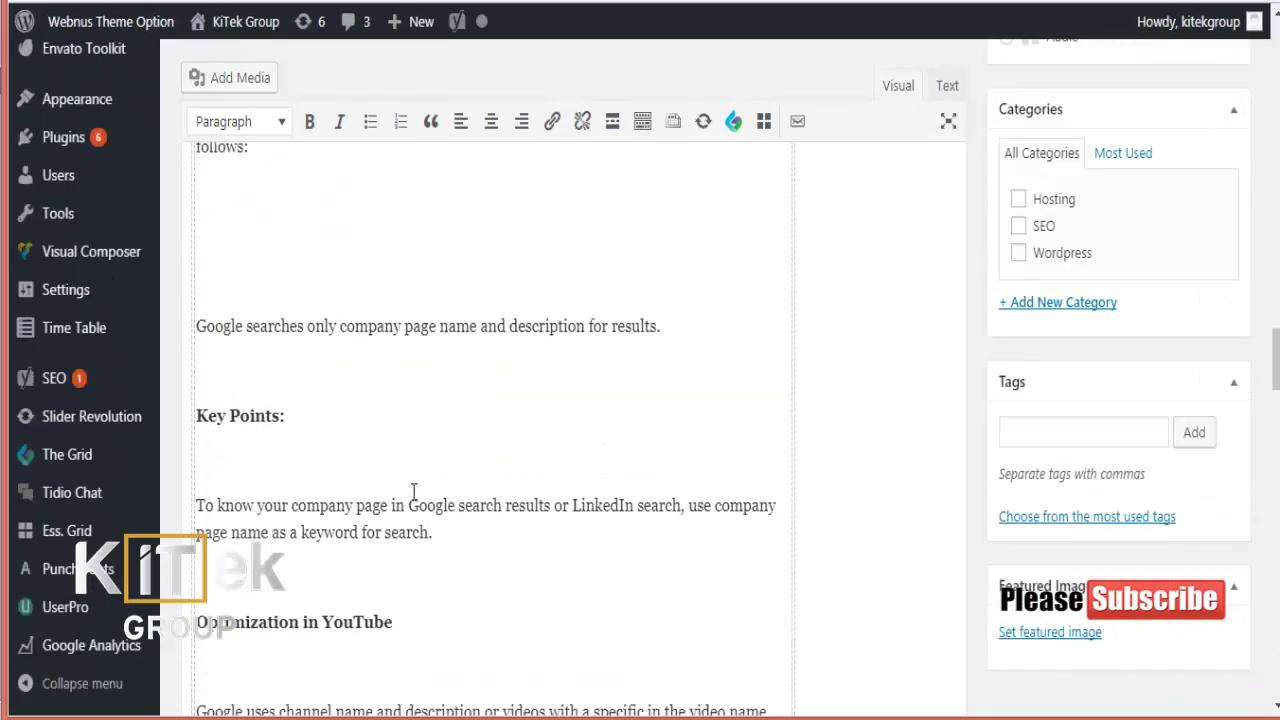
Review the rest of the post, from the LinkedIn section to the closing note, for remaining Grammarly underlines
{"action": "scroll", "coordinate": [414, 491], "scroll_direction": "down", "scroll_amount": 9}
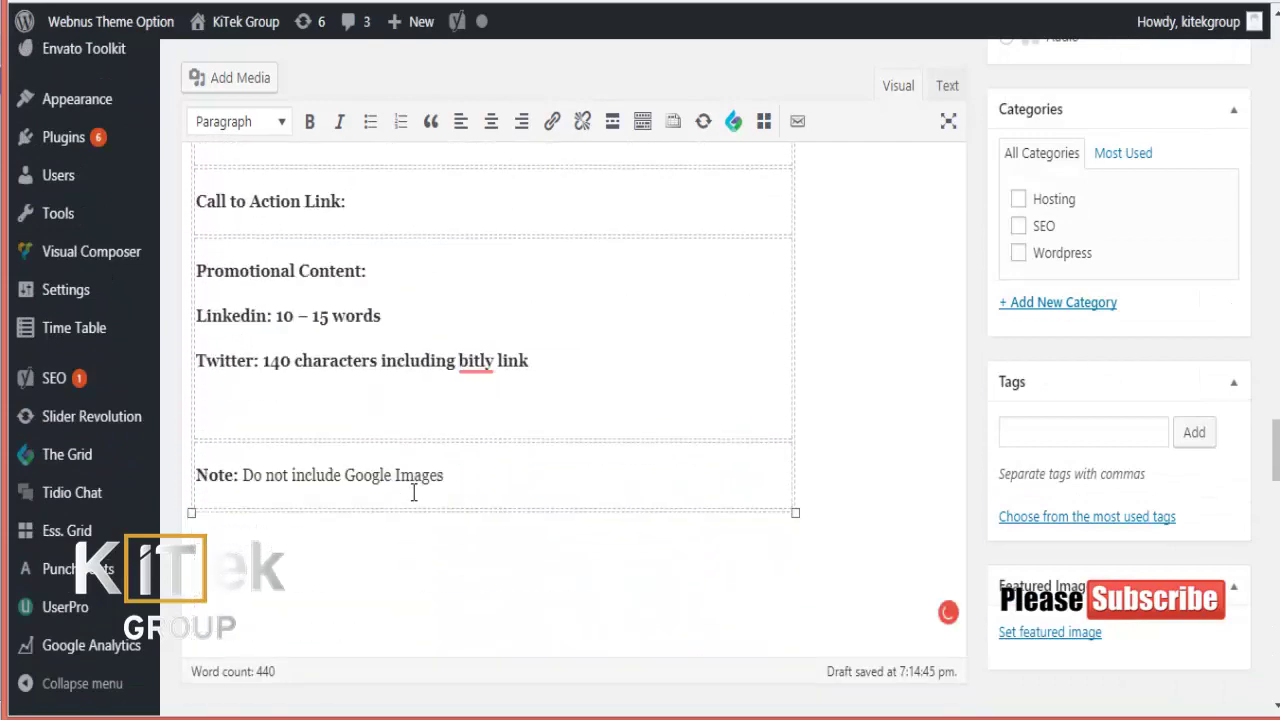
{"action": "scroll", "coordinate": [478, 265], "scroll_direction": "down", "scroll_amount": 1}
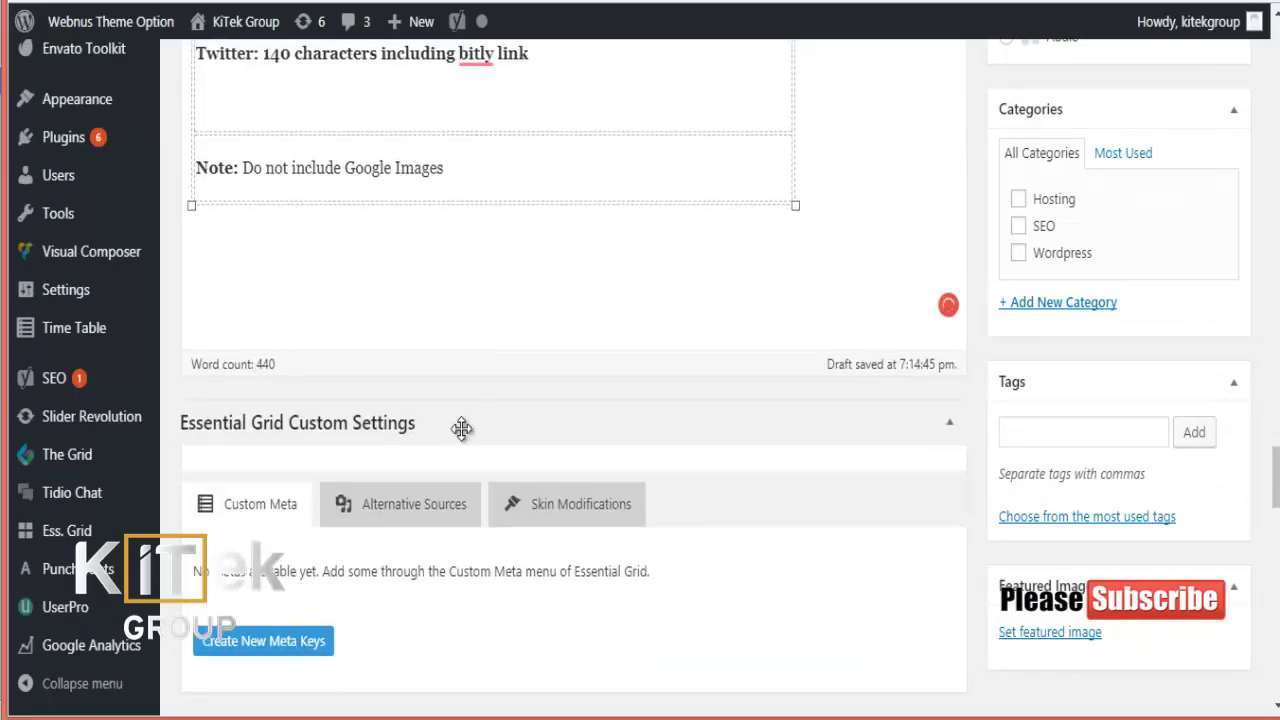
{"action": "scroll", "coordinate": [462, 430], "scroll_direction": "up", "scroll_amount": 12}
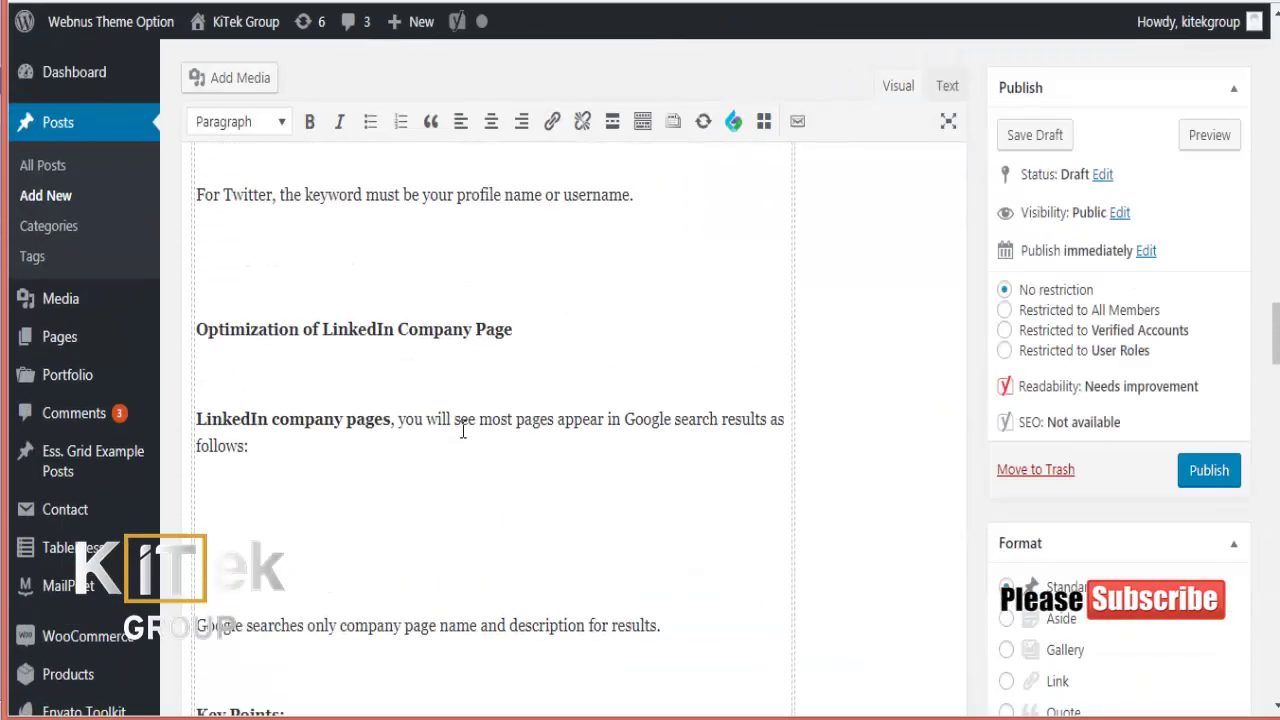
{"action": "scroll", "coordinate": [462, 430], "scroll_direction": "up", "scroll_amount": 10}
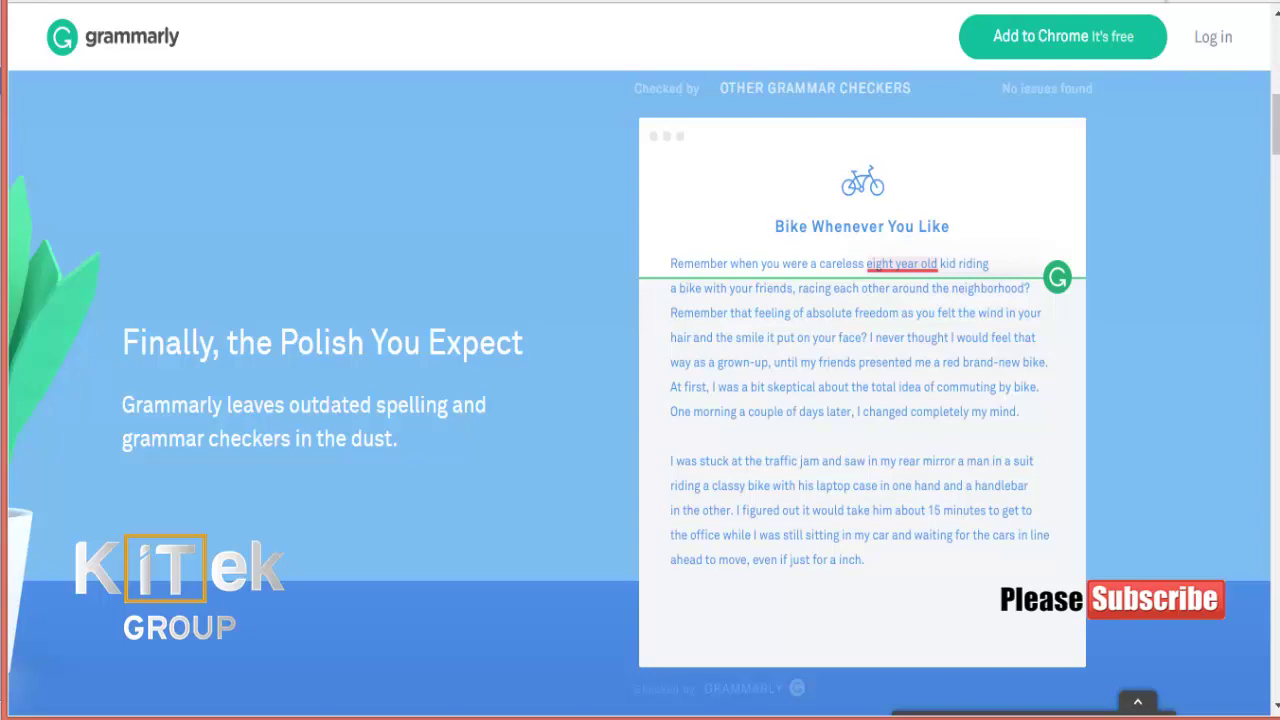
Switch to the Grammarly website, view the Grammarly for Chrome extension's status and sign-up offer, and dismiss it
{"action": "left_click", "coordinate": [1160, 2]}
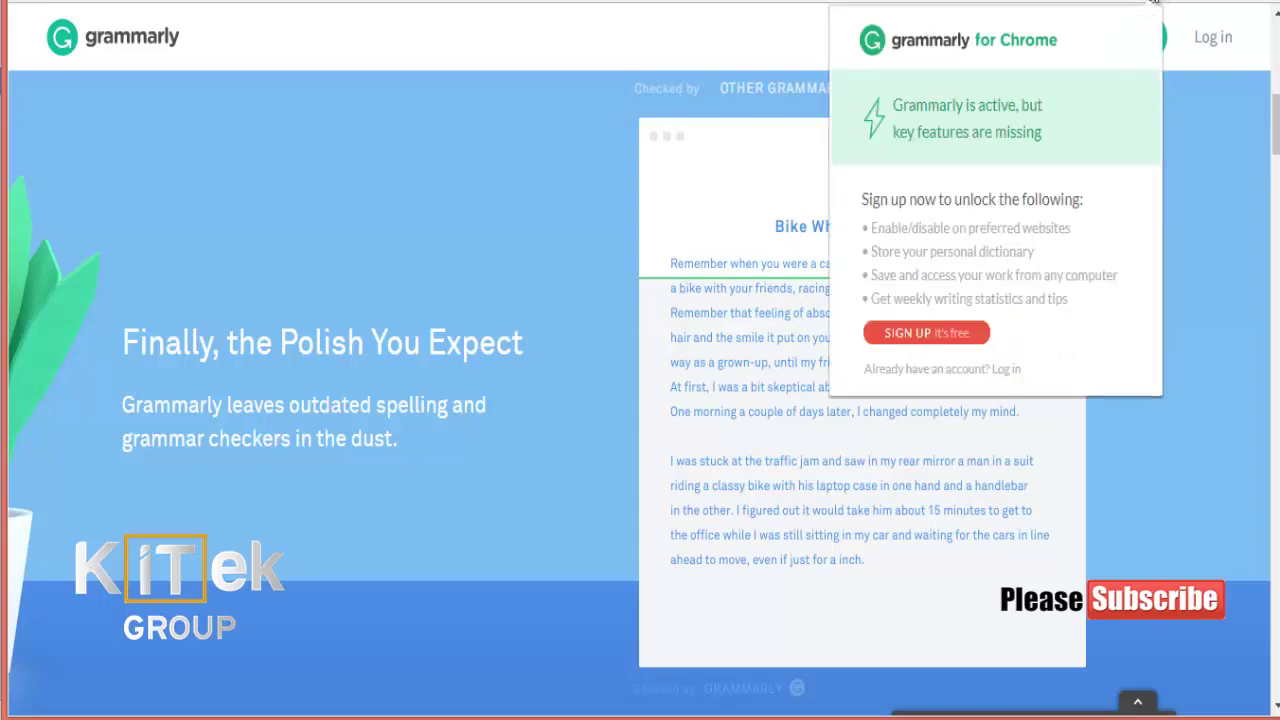
{"action": "left_click", "coordinate": [488, 311]}
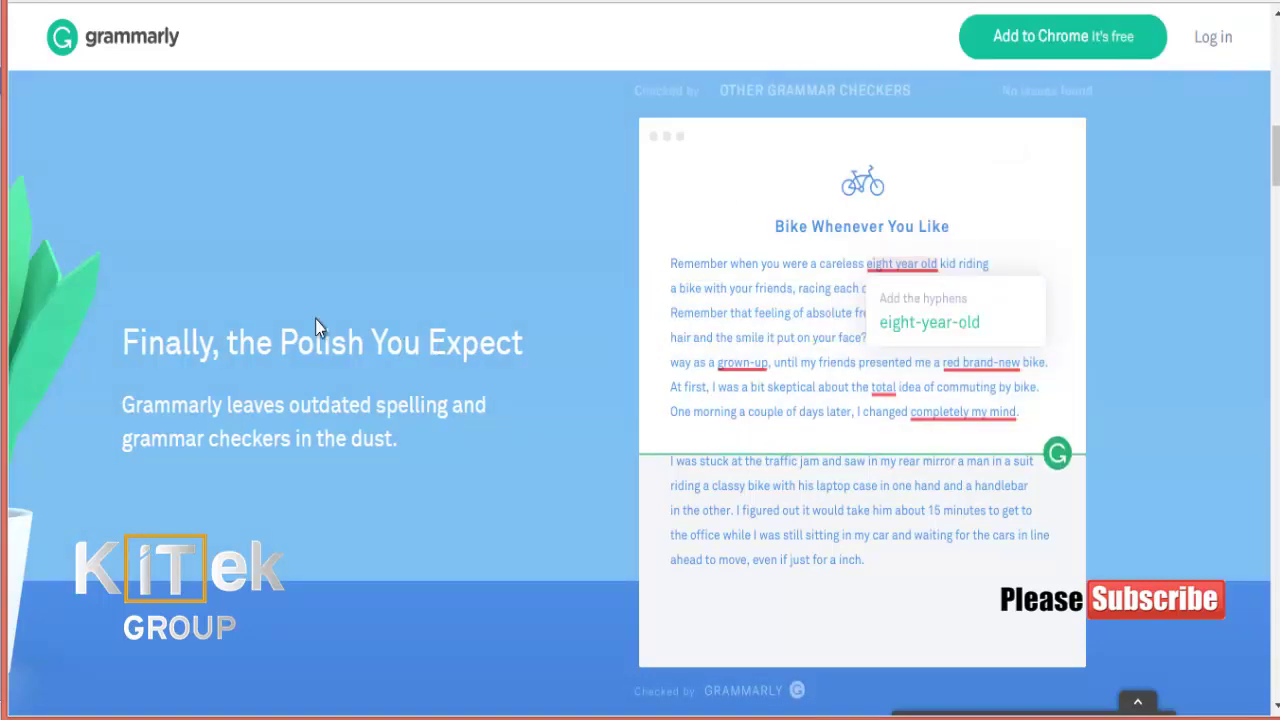
Look through the Grammarly homepage down to its footer links and open the Grammarly Premium page
{"action": "scroll", "coordinate": [315, 320], "scroll_direction": "up", "scroll_amount": 8}
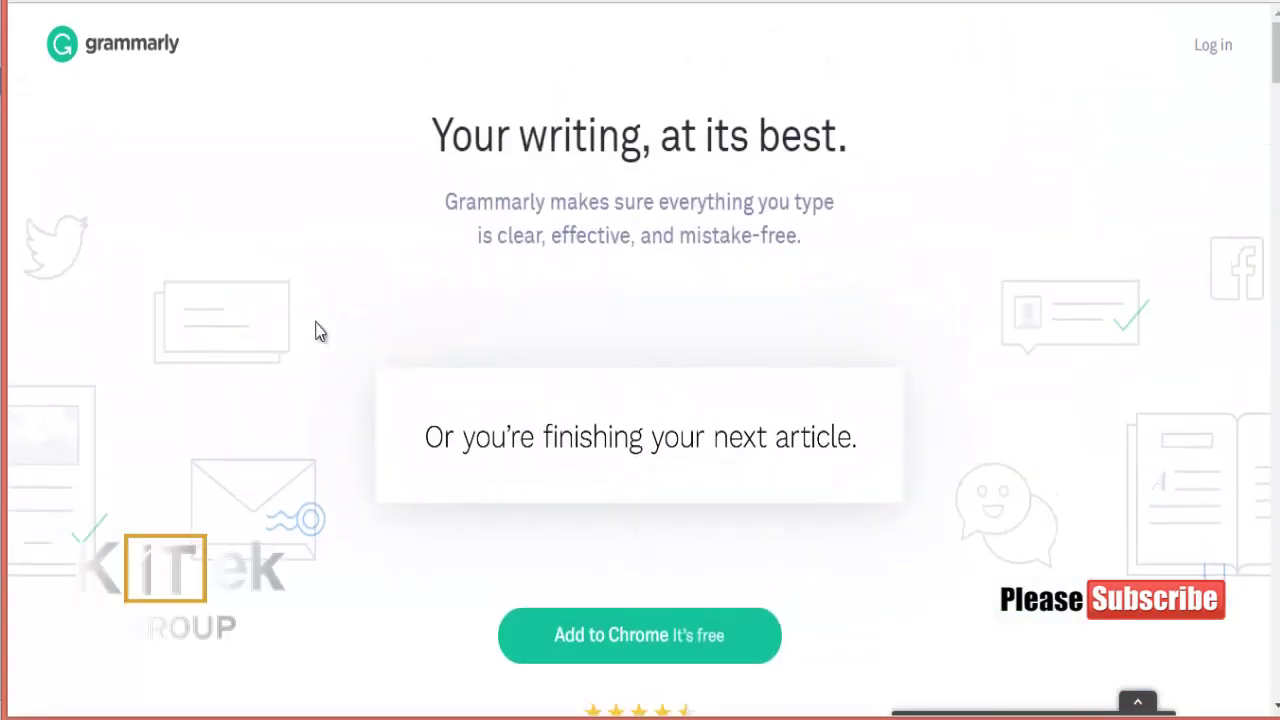
{"action": "scroll", "coordinate": [316, 326], "scroll_direction": "down", "scroll_amount": 5}
{"action": "scroll", "coordinate": [316, 330], "scroll_direction": "down", "scroll_amount": 15}
{"action": "scroll", "coordinate": [316, 331], "scroll_direction": "down", "scroll_amount": 15}
{"action": "scroll", "coordinate": [316, 331], "scroll_direction": "down", "scroll_amount": 15}
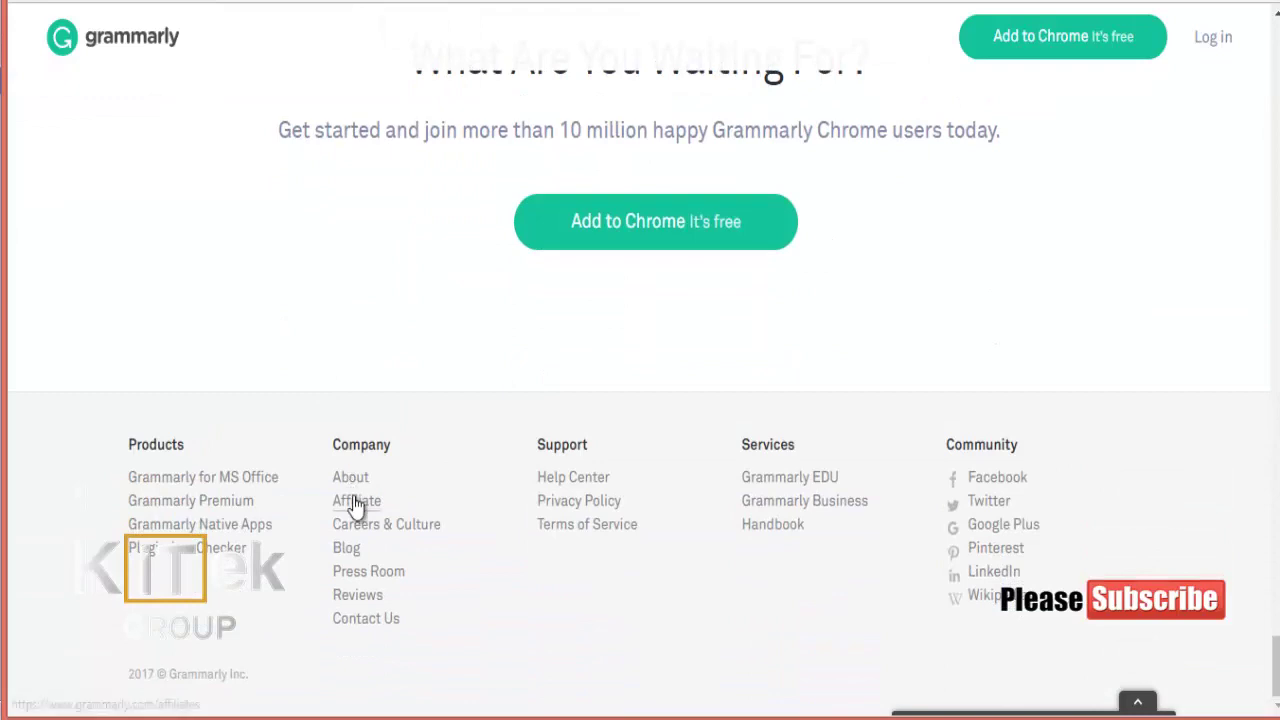
{"action": "scroll", "coordinate": [165, 510], "scroll_direction": "up", "scroll_amount": 1}
{"action": "scroll", "coordinate": [162, 505], "scroll_direction": "down", "scroll_amount": 1}
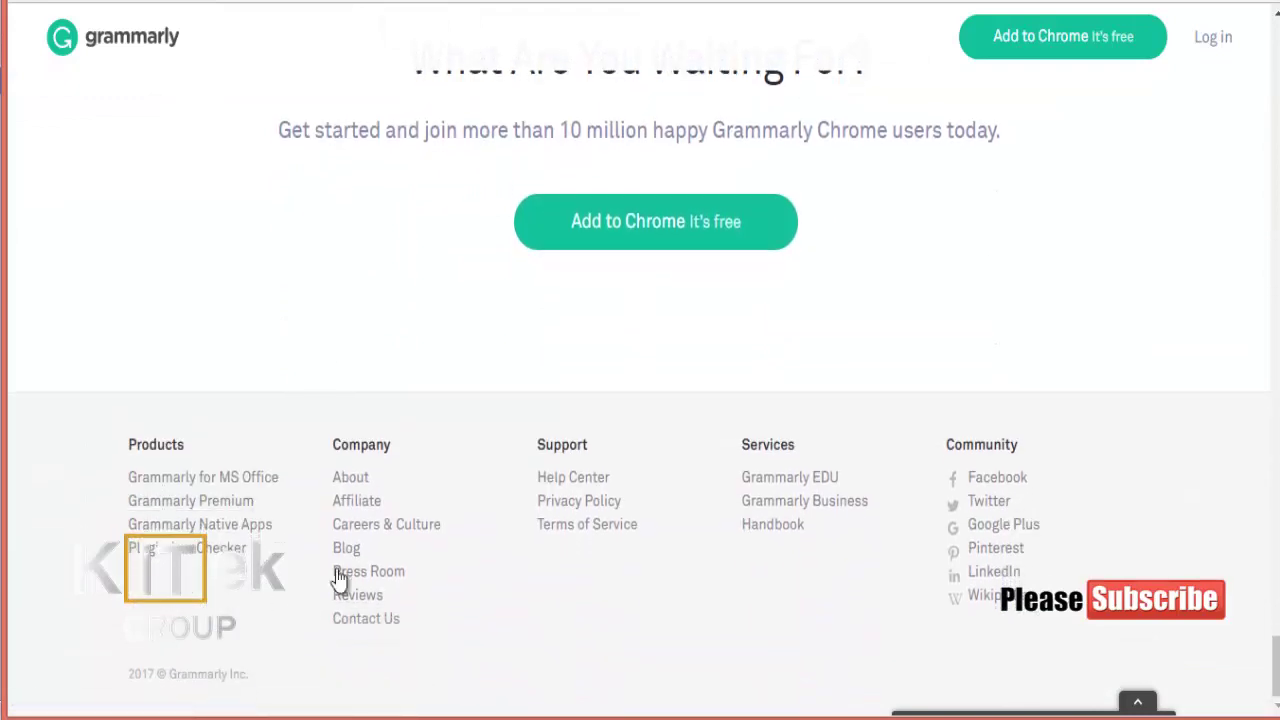
{"action": "scroll", "coordinate": [351, 502], "scroll_direction": "up", "scroll_amount": 3}
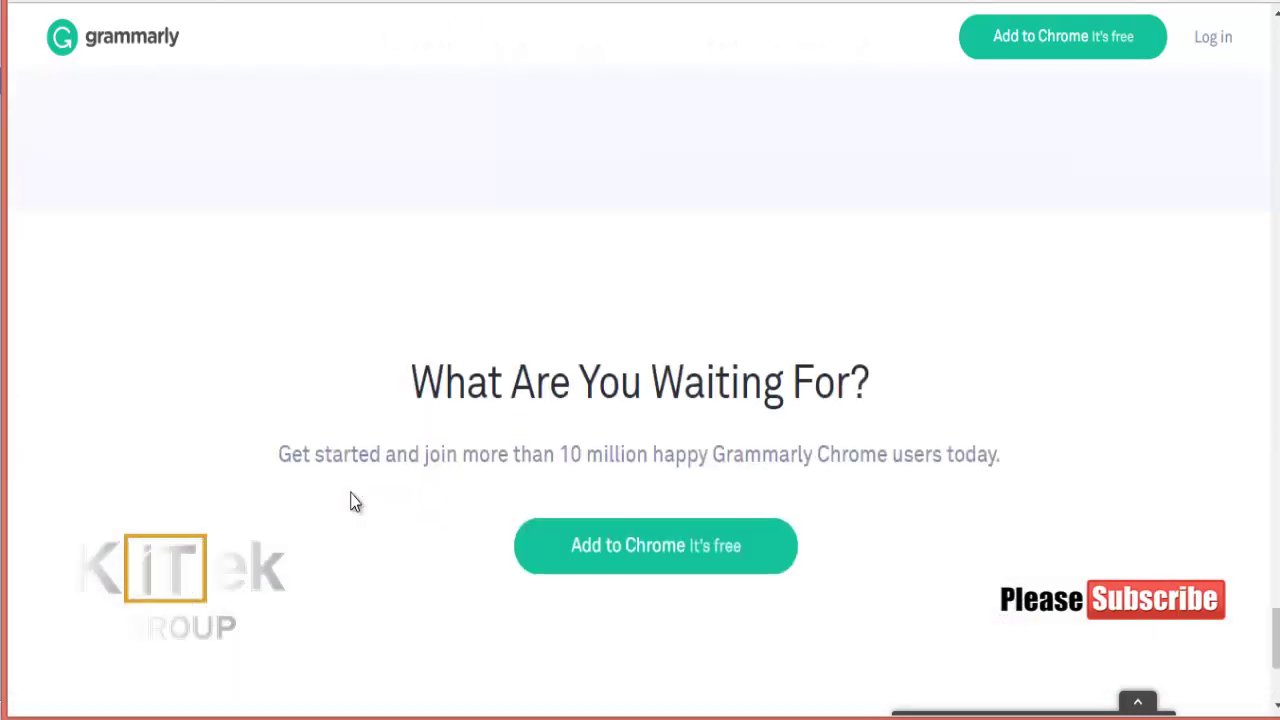
{"action": "scroll", "coordinate": [351, 502], "scroll_direction": "down", "scroll_amount": 3}
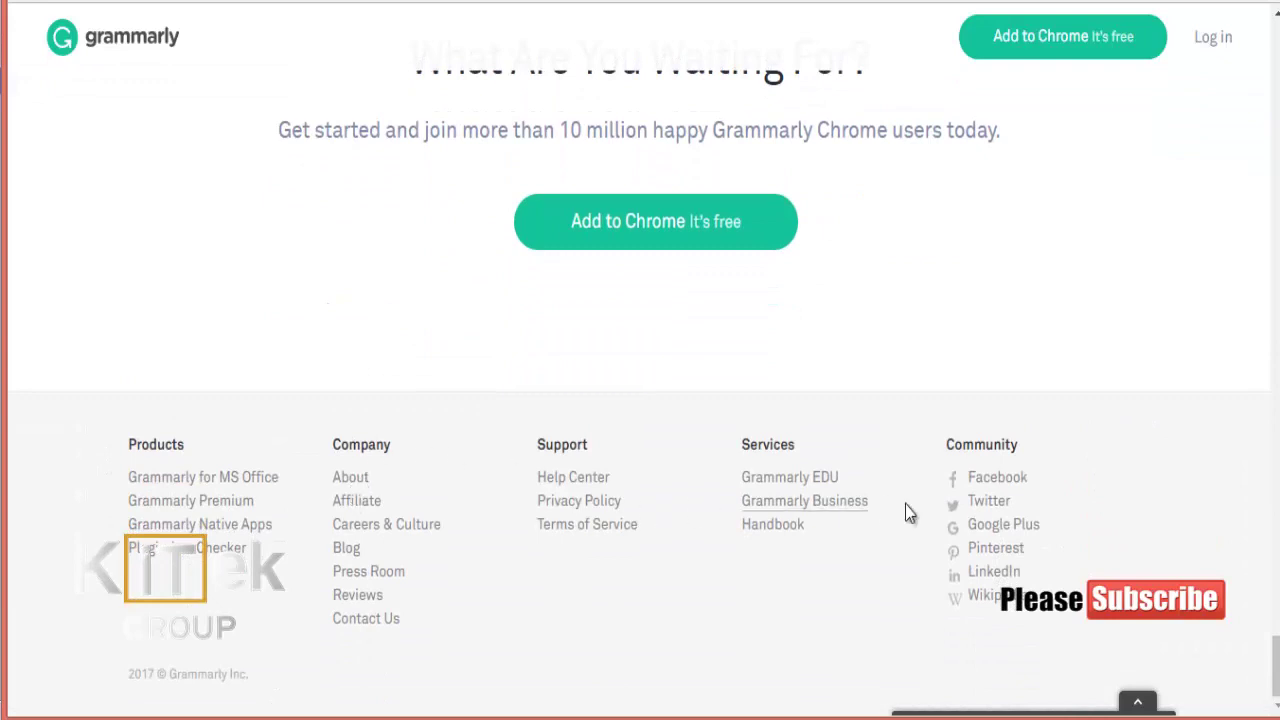
{"action": "left_click", "coordinate": [197, 500]}
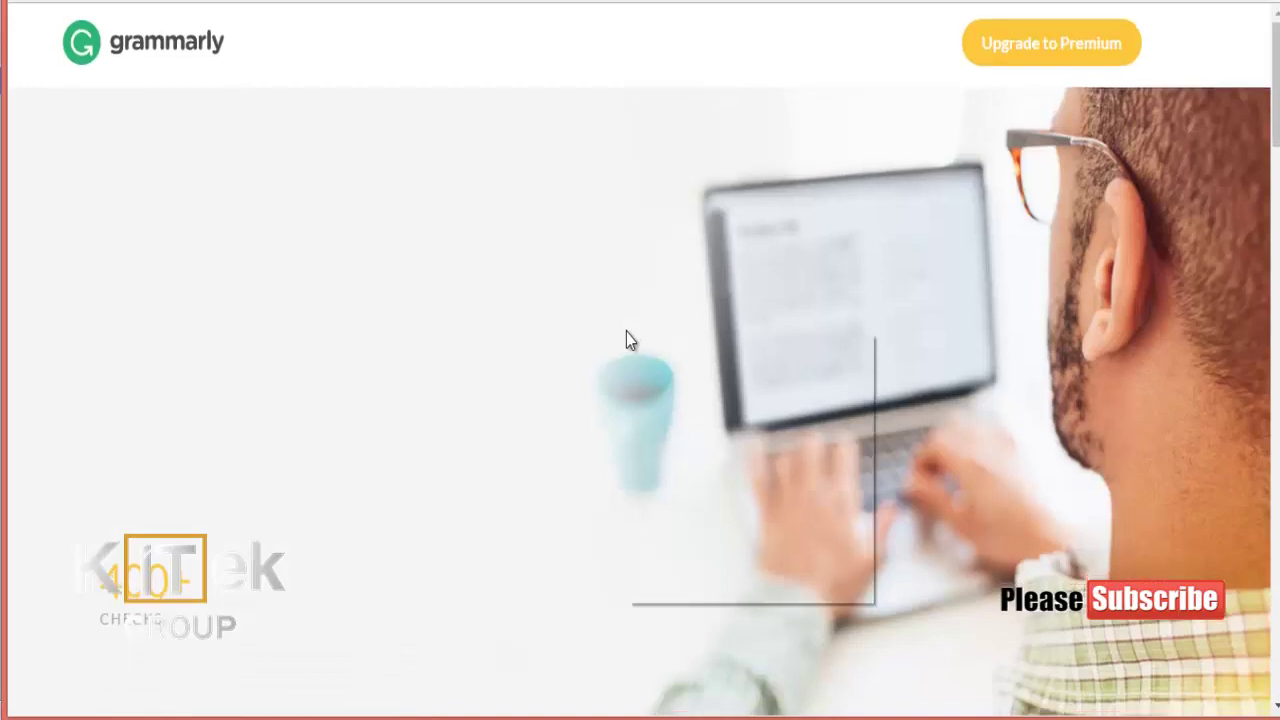
View the Personal and Academic descriptions under the types of writing Grammarly Premium supports
{"action": "scroll", "coordinate": [626, 340], "scroll_direction": "down", "scroll_amount": 3}
{"action": "right_click", "coordinate": [626, 340]}
{"action": "left_click", "coordinate": [457, 406]}
{"action": "scroll", "coordinate": [457, 406], "scroll_direction": "down", "scroll_amount": 1}
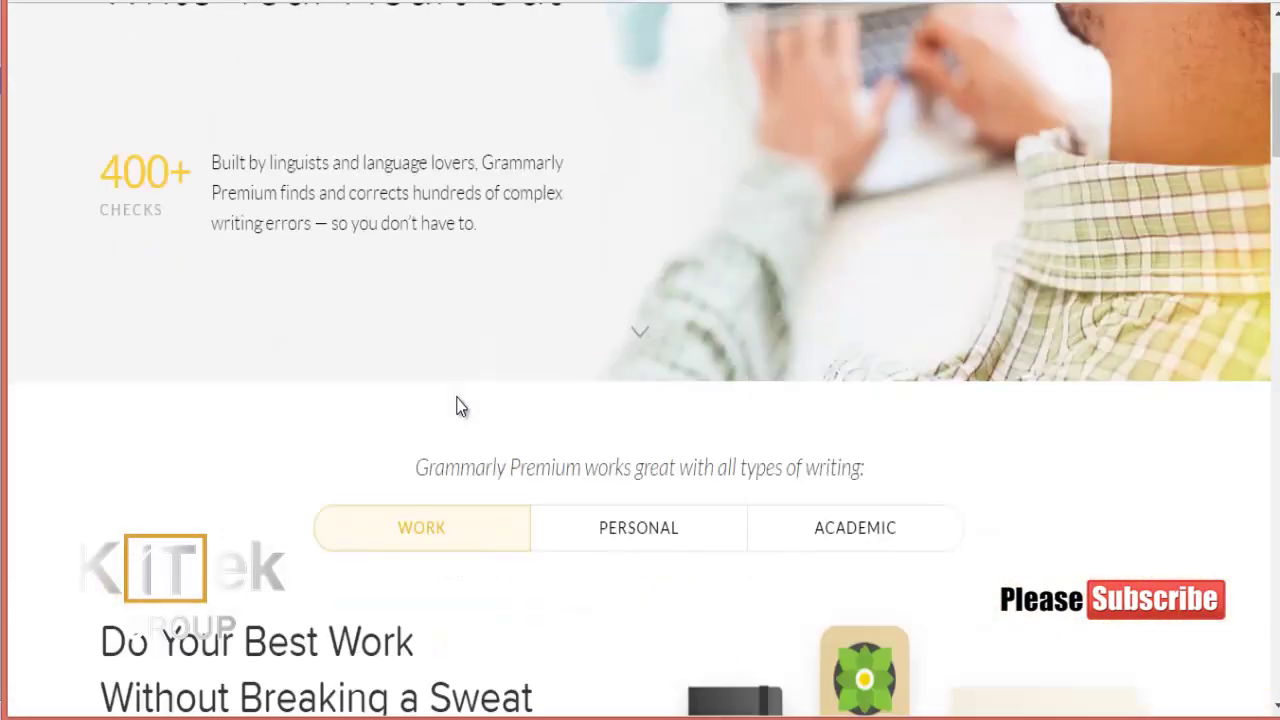
{"action": "scroll", "coordinate": [457, 406], "scroll_direction": "down", "scroll_amount": 8}
{"action": "scroll", "coordinate": [531, 309], "scroll_direction": "up", "scroll_amount": 4}
{"action": "scroll", "coordinate": [531, 309], "scroll_direction": "up", "scroll_amount": 1}
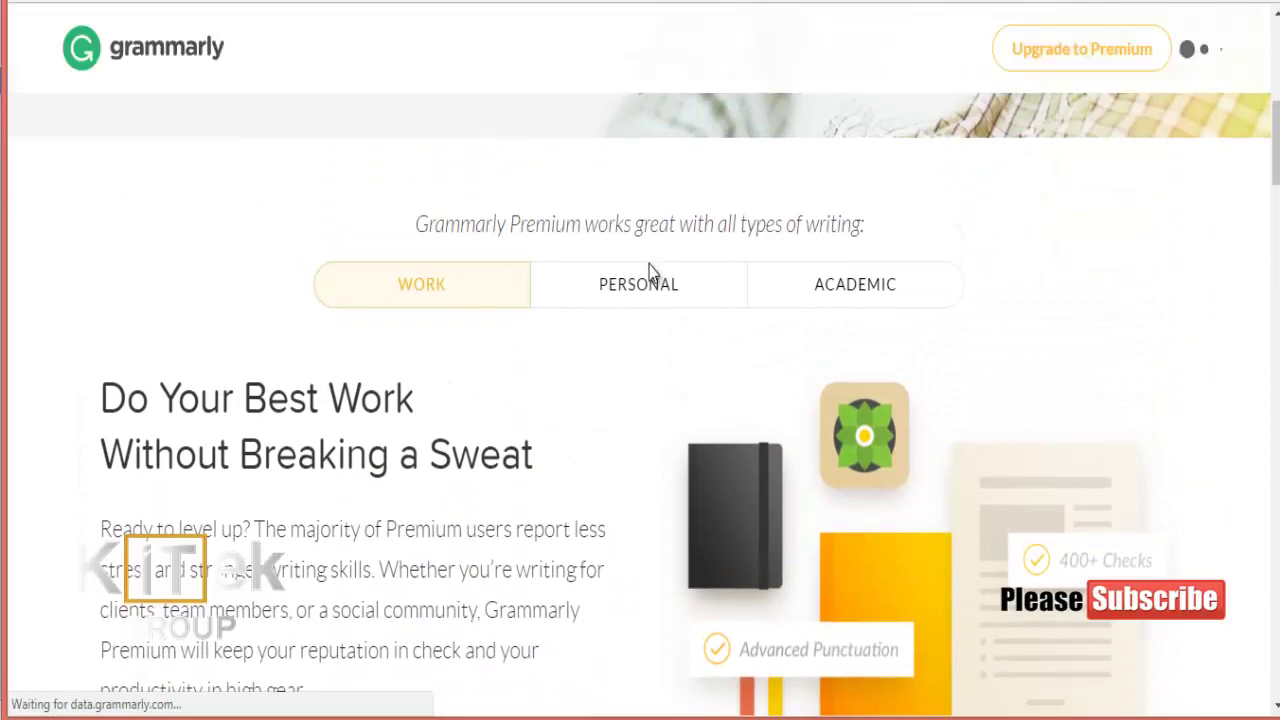
{"action": "left_click", "coordinate": [640, 290]}
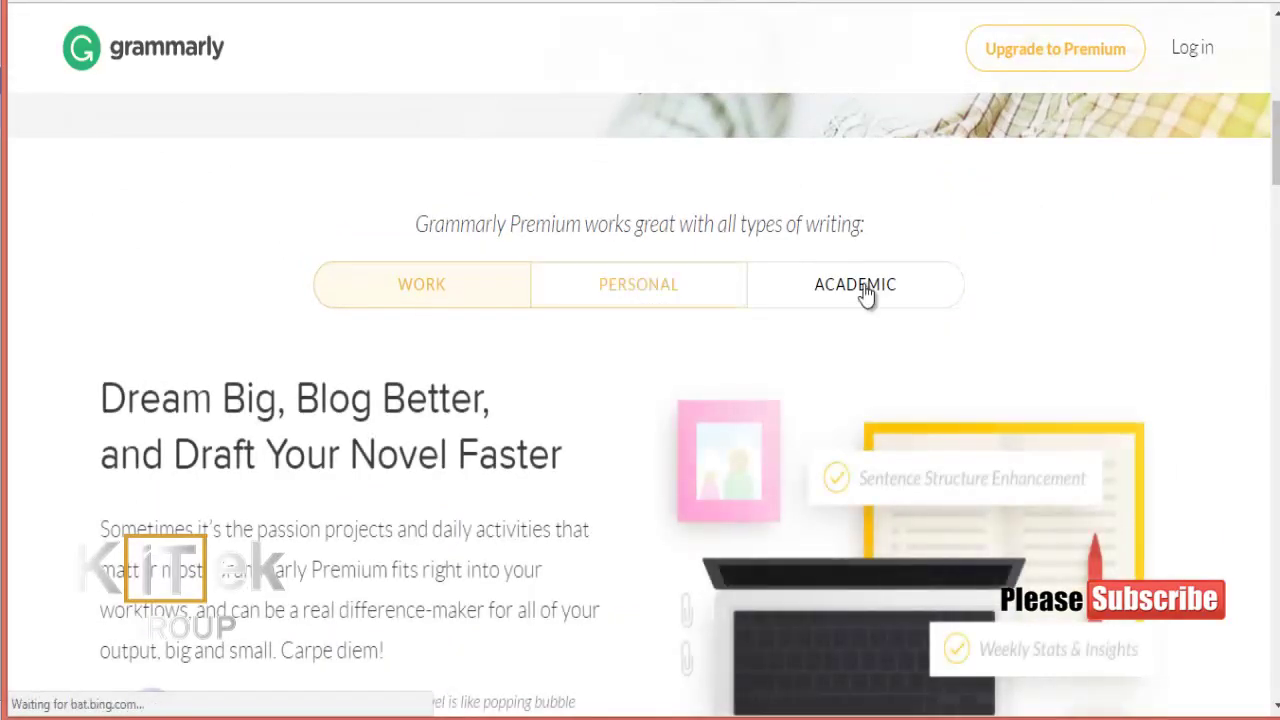
{"action": "left_click", "coordinate": [866, 290]}
Examine the Free versus Premium feature comparison and the monthly, quarterly and annual plan prices
{"action": "scroll", "coordinate": [864, 286], "scroll_direction": "down", "scroll_amount": 10}
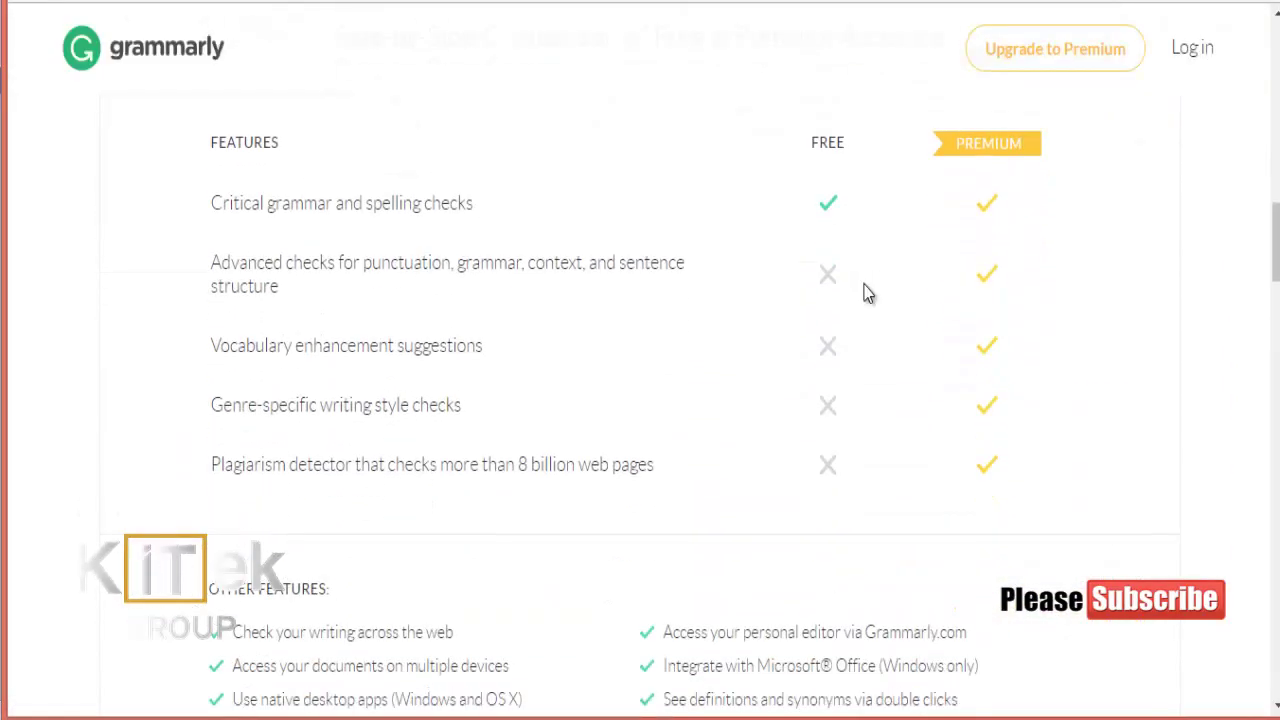
{"action": "scroll", "coordinate": [867, 292], "scroll_direction": "down", "scroll_amount": 2}
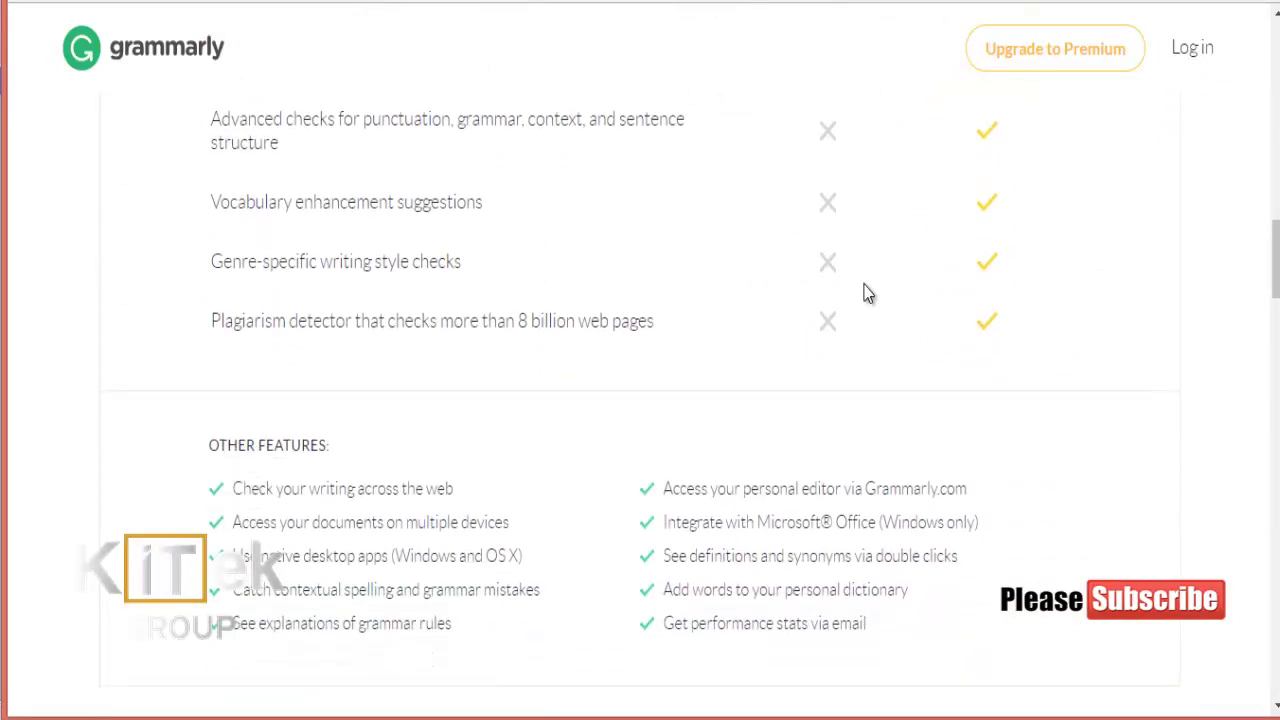
{"action": "scroll", "coordinate": [867, 292], "scroll_direction": "down", "scroll_amount": 8}
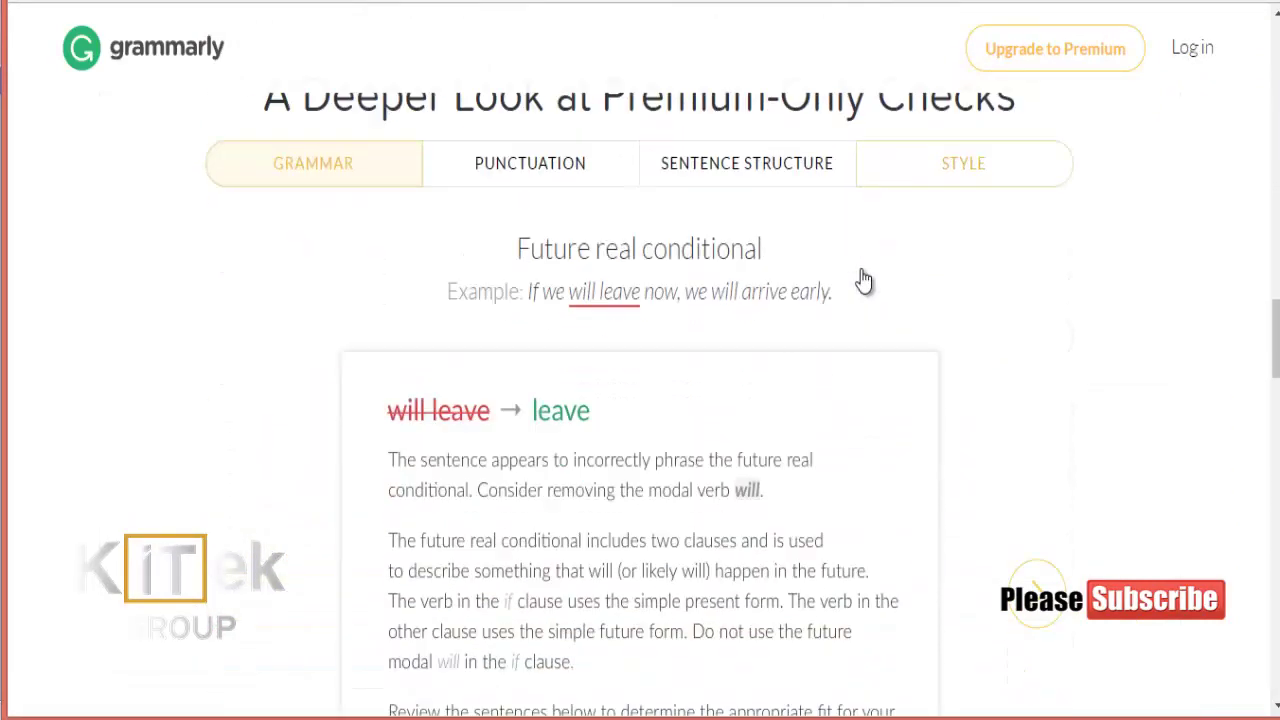
{"action": "scroll", "coordinate": [866, 280], "scroll_direction": "down", "scroll_amount": 19}
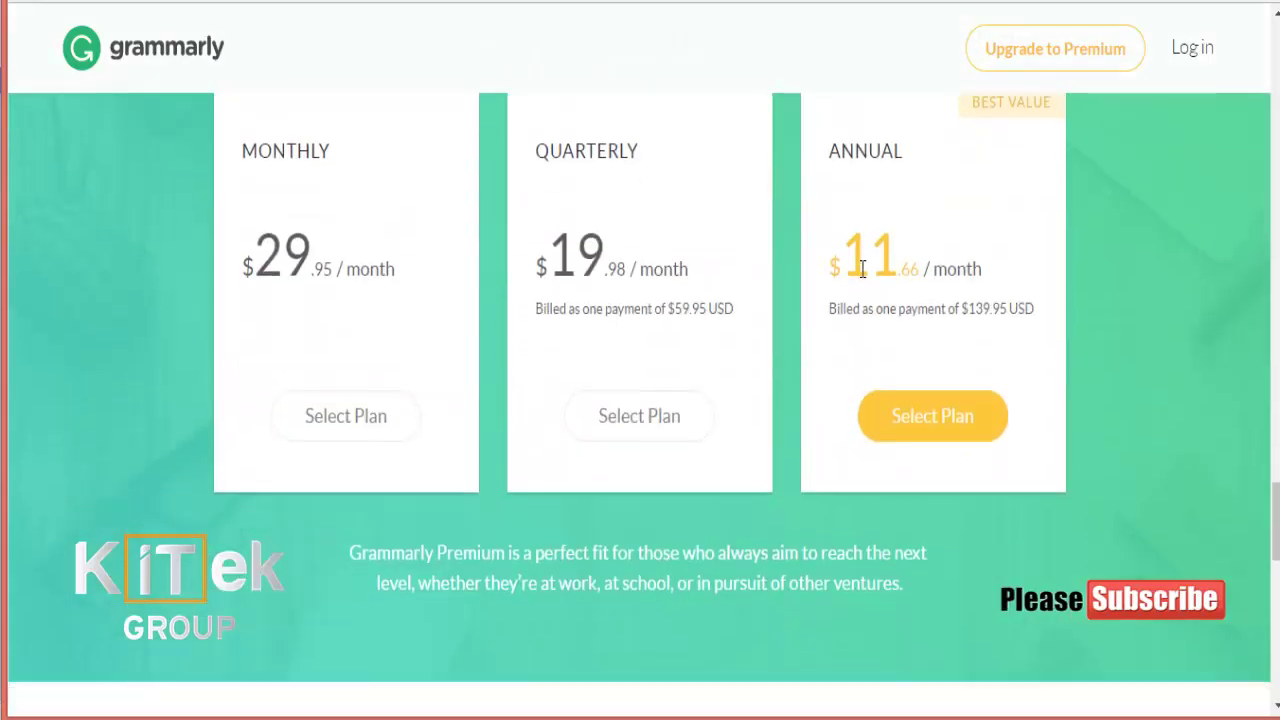
{"action": "scroll", "coordinate": [866, 279], "scroll_direction": "up", "scroll_amount": 2}
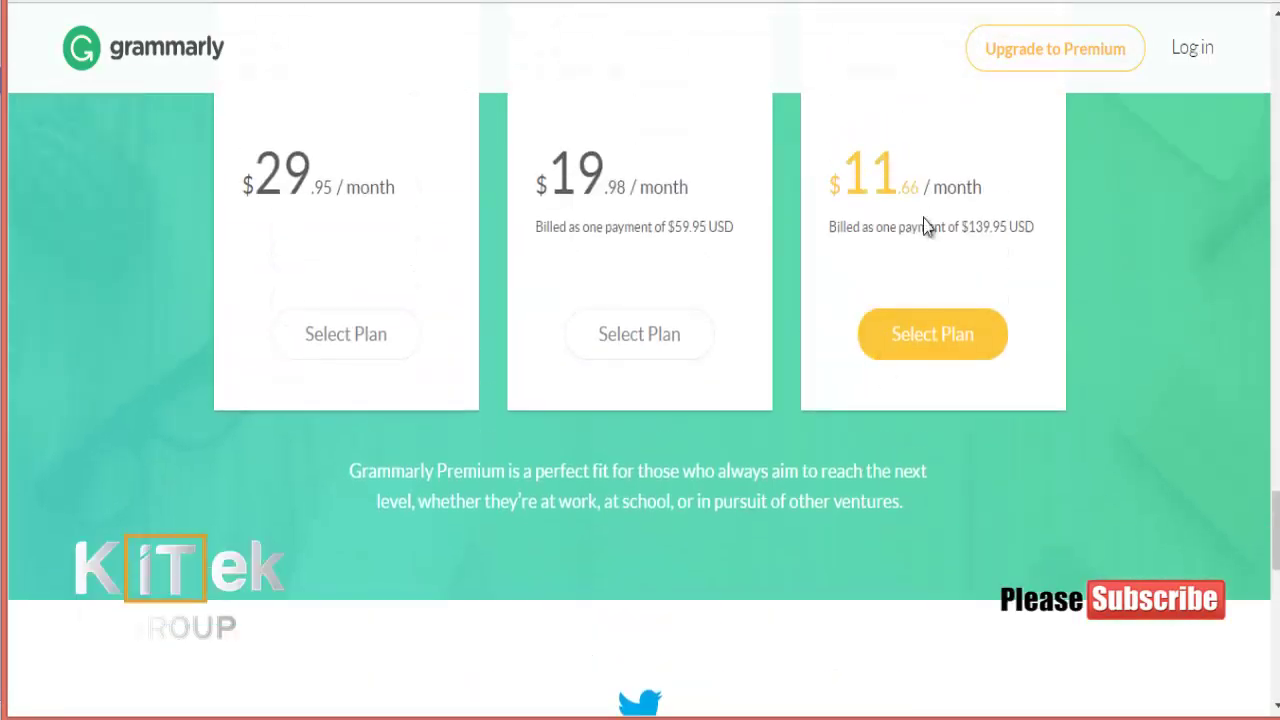